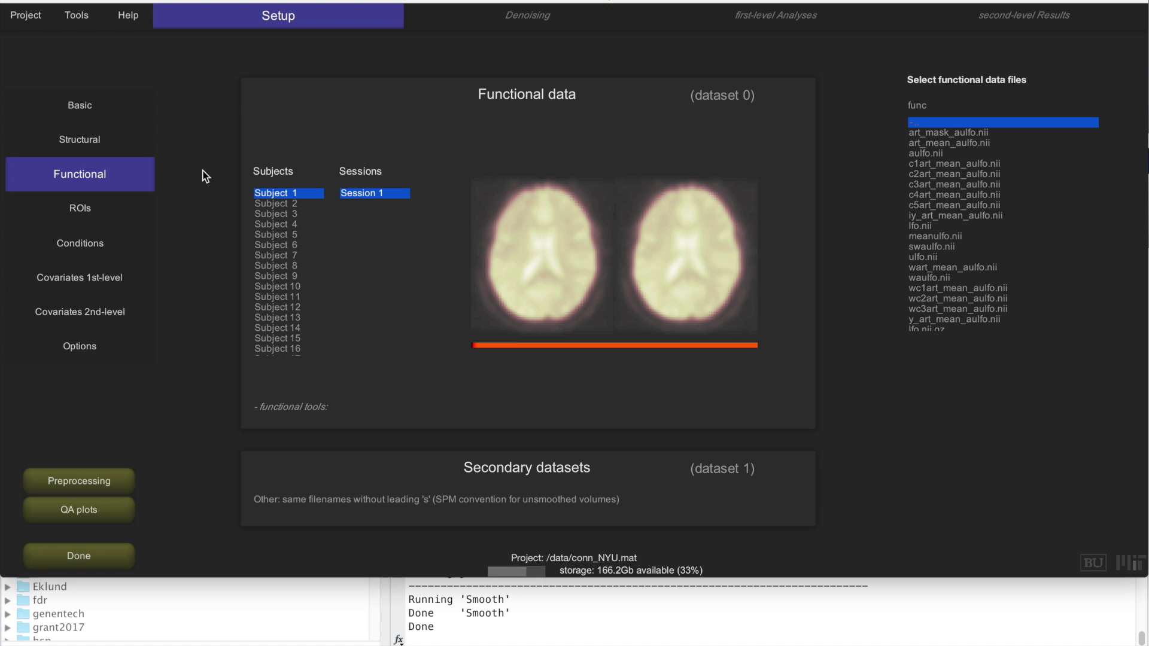
Display functional dataset 1 with a functional data display tool
{"action": "mouse_move", "coordinate": [594, 226]}
{"action": "left_click", "coordinate": [280, 405]}
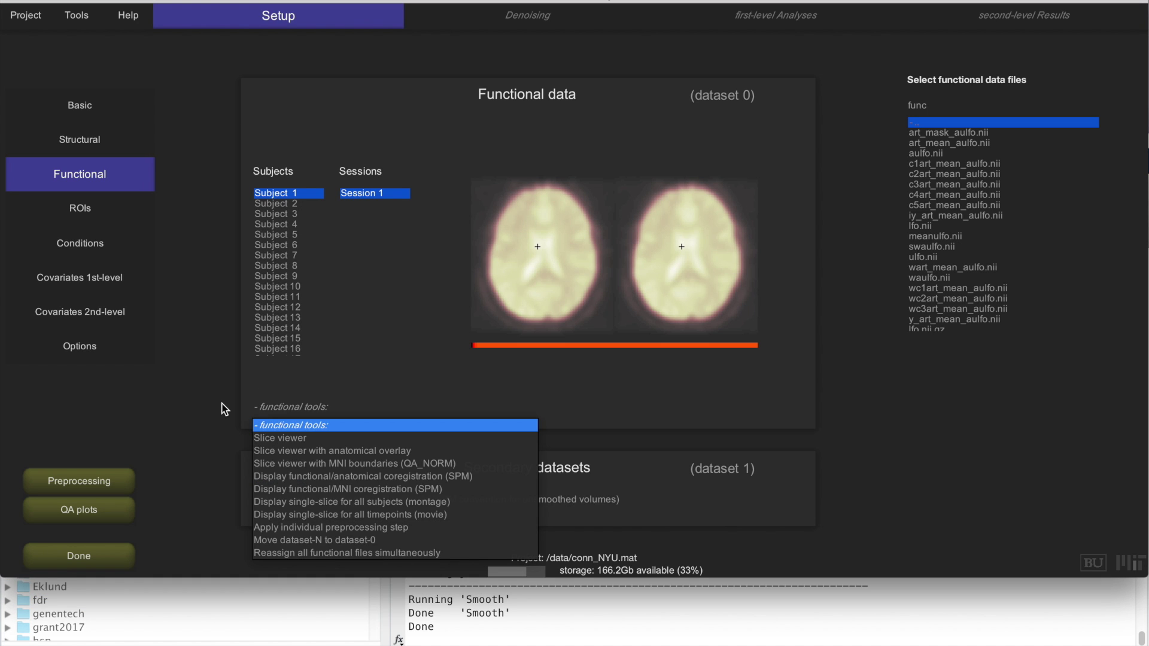
{"action": "left_click", "coordinate": [311, 502]}
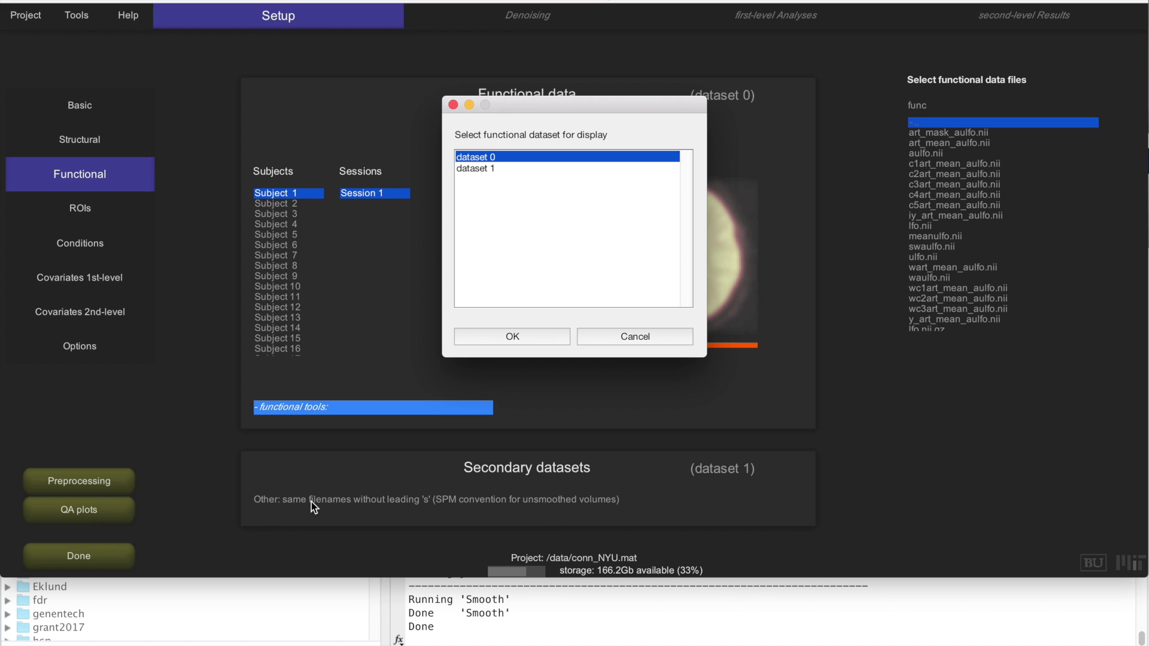
{"action": "left_click", "coordinate": [479, 169]}
{"action": "left_click", "coordinate": [504, 339]}
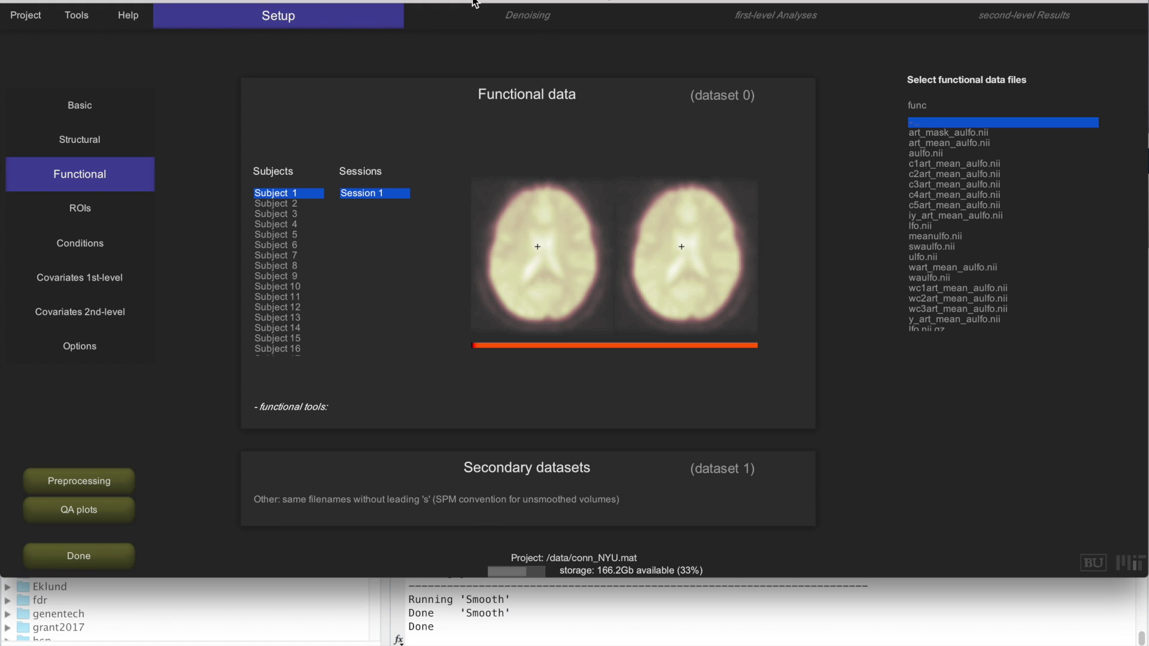
Check dataset 1 against MNI boundaries in the slice viewer, scrolling a single large axial slice
{"action": "left_click", "coordinate": [289, 409]}
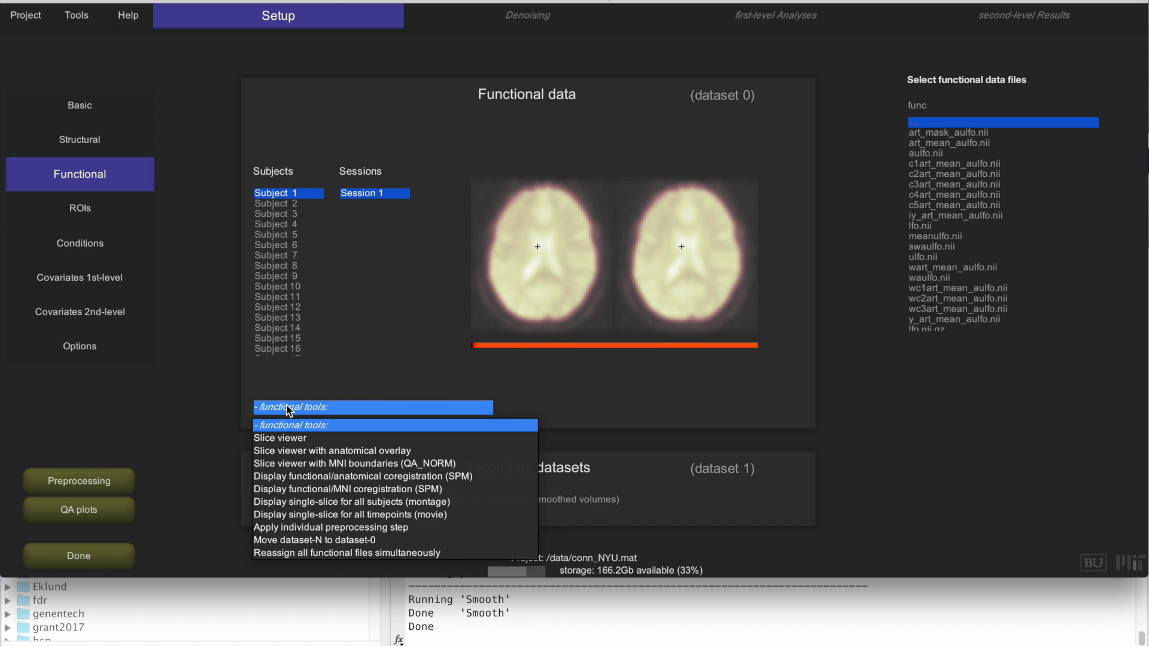
{"action": "left_click", "coordinate": [289, 464]}
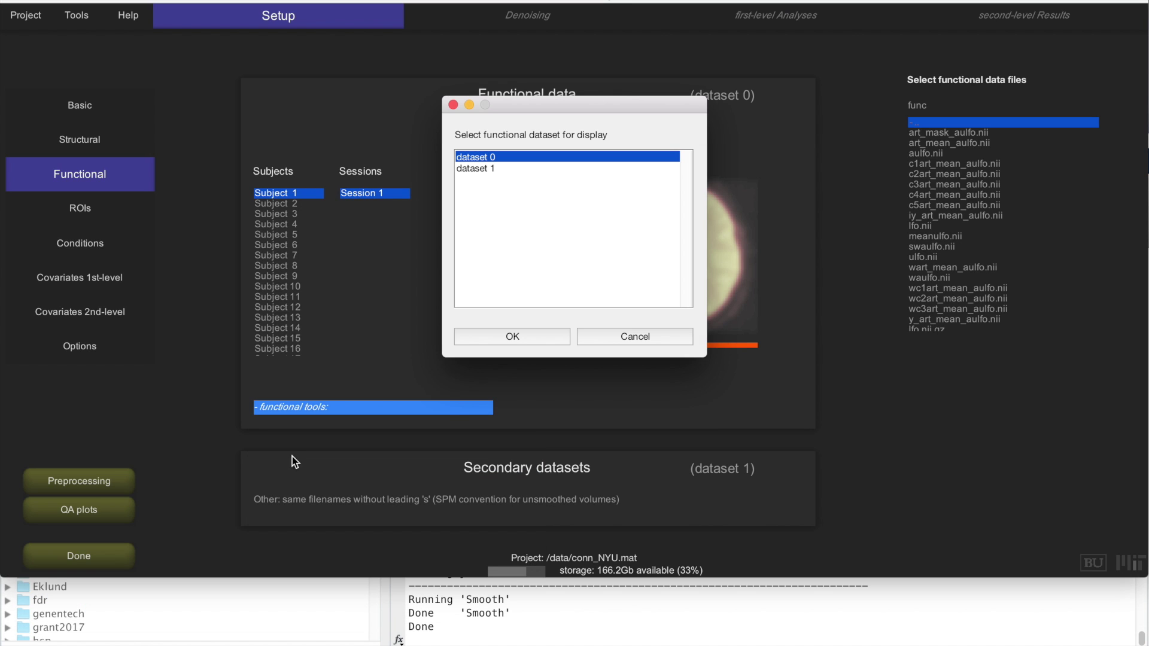
{"action": "left_click", "coordinate": [485, 167]}
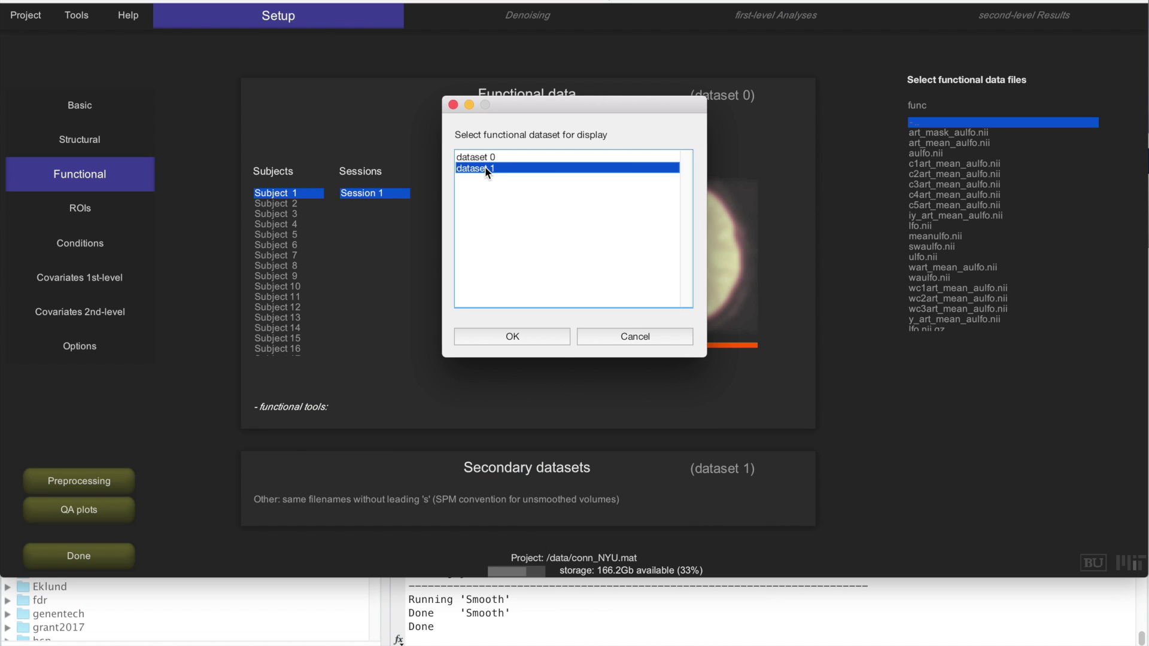
{"action": "left_click", "coordinate": [511, 333]}
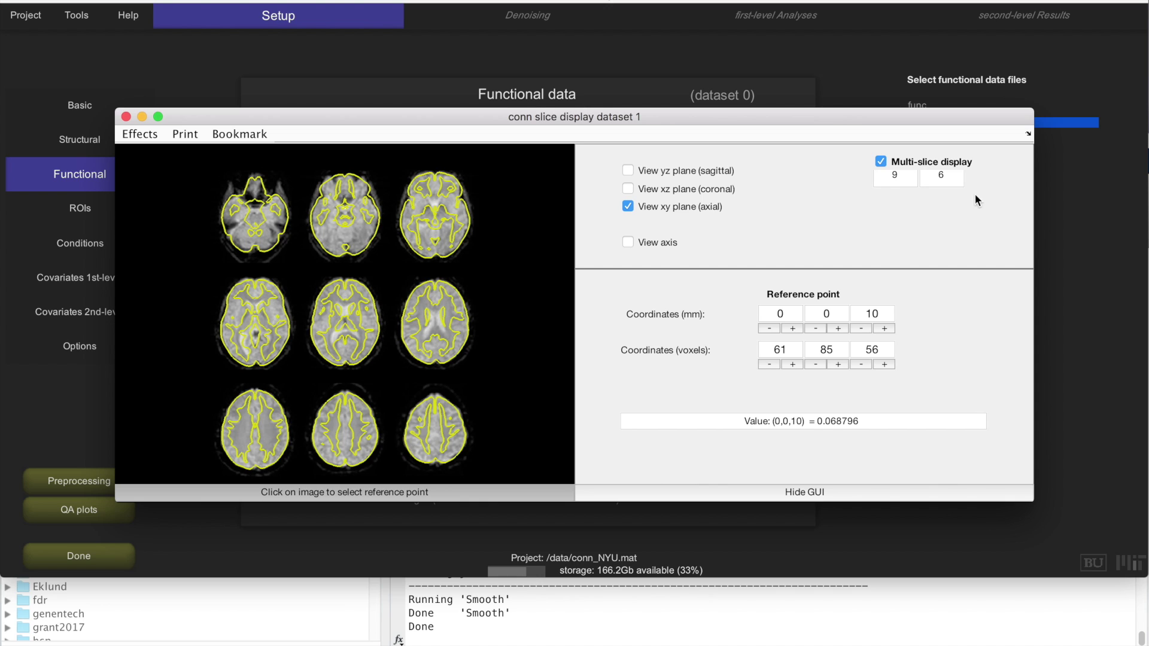
{"action": "left_click", "coordinate": [881, 161]}
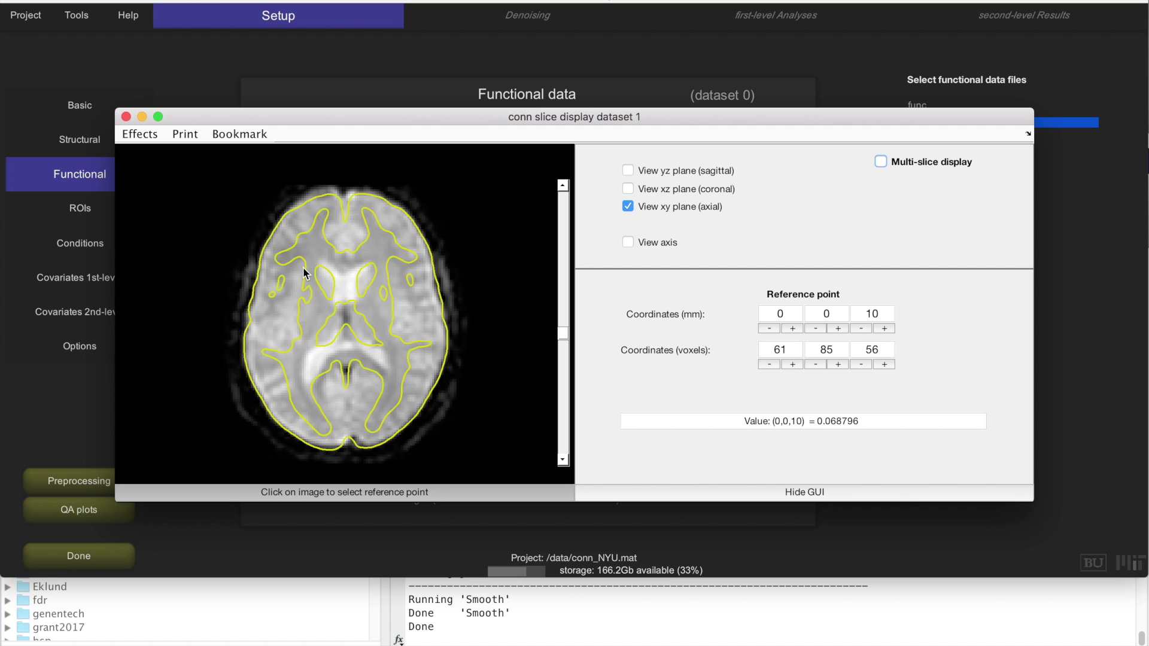
{"action": "left_click_drag", "start_coordinate": [562, 334], "coordinate": [560, 301]}
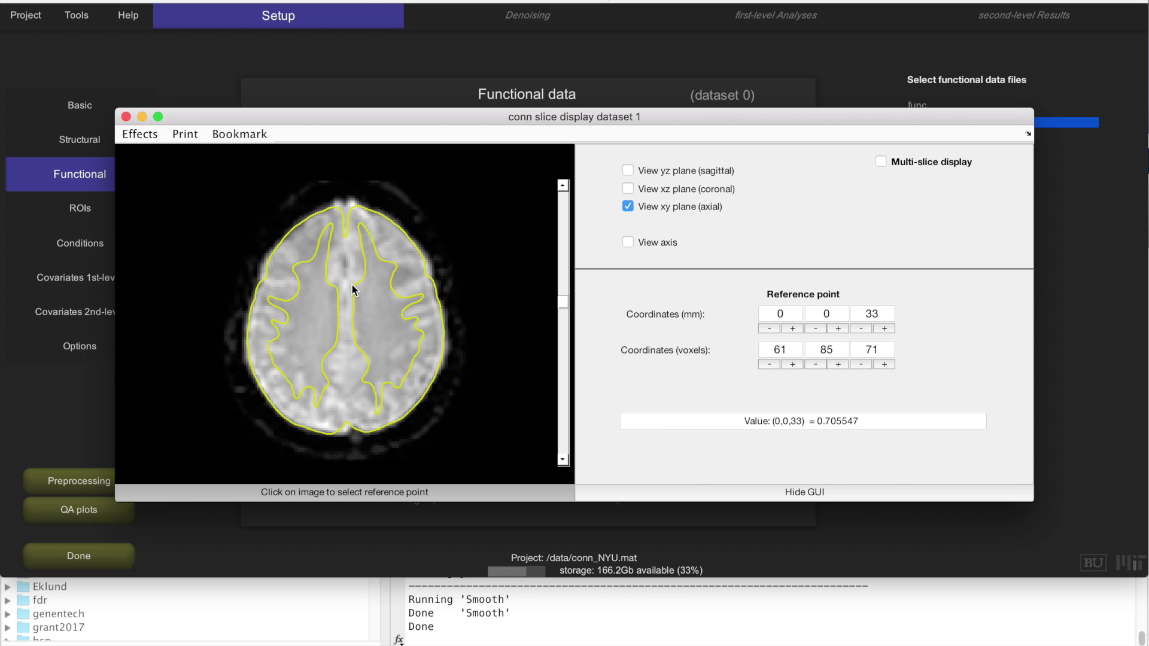
{"action": "left_click", "coordinate": [126, 117]}
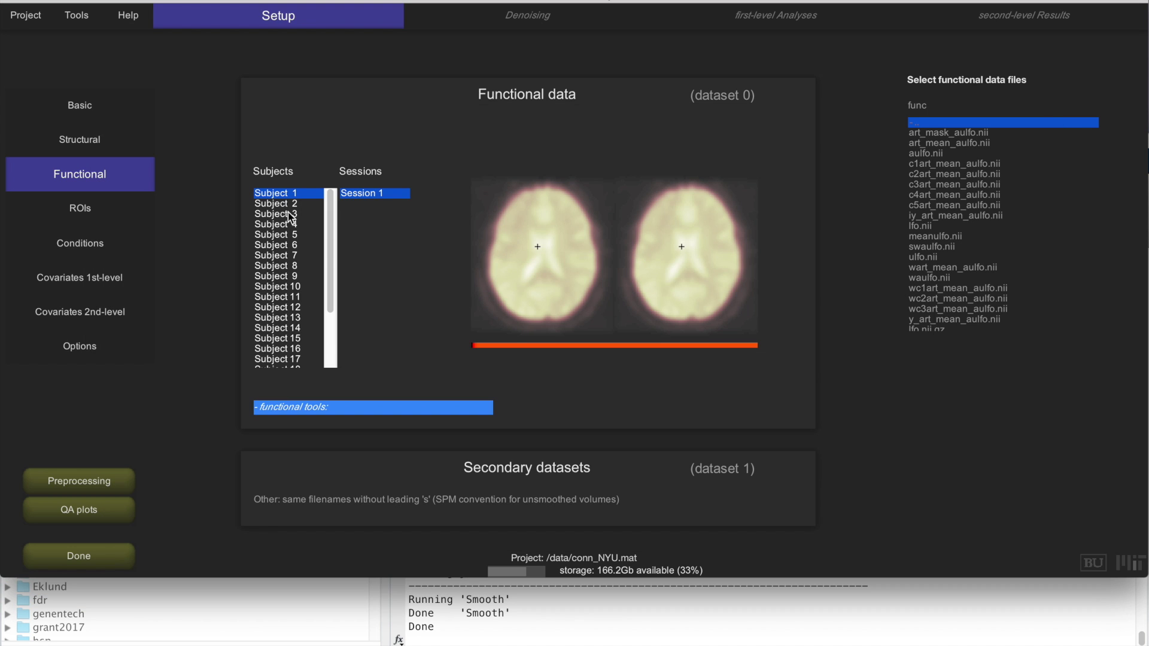
Step through the functional images of Subjects 2 to 9
{"action": "left_click", "coordinate": [289, 204]}
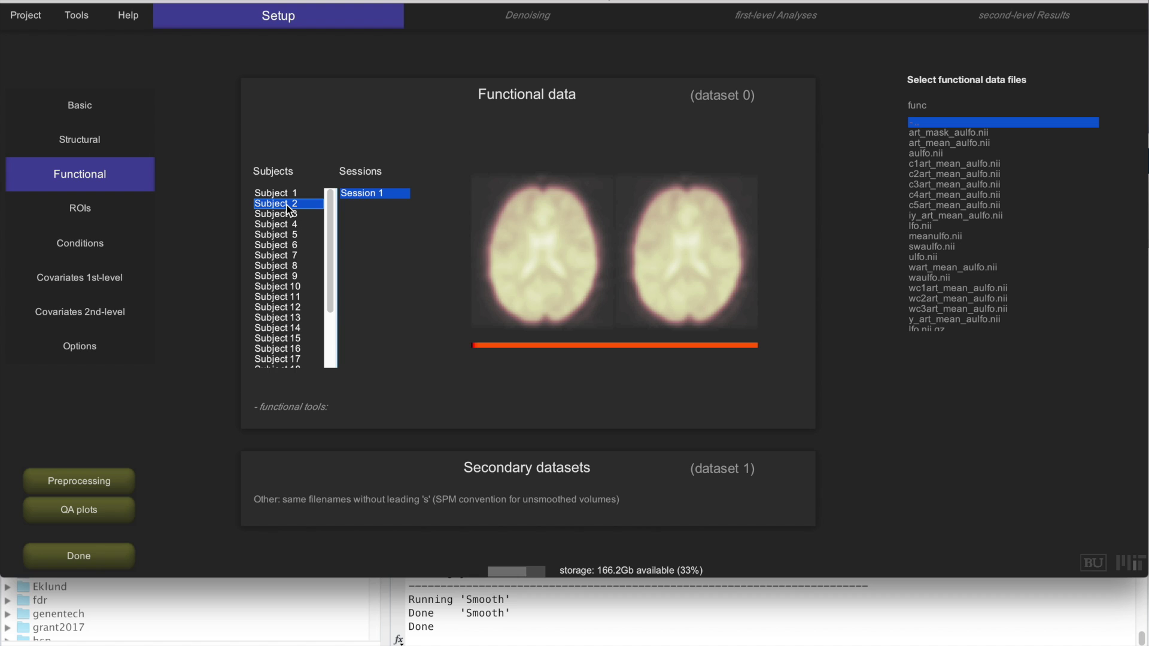
{"action": "left_click", "coordinate": [289, 214]}
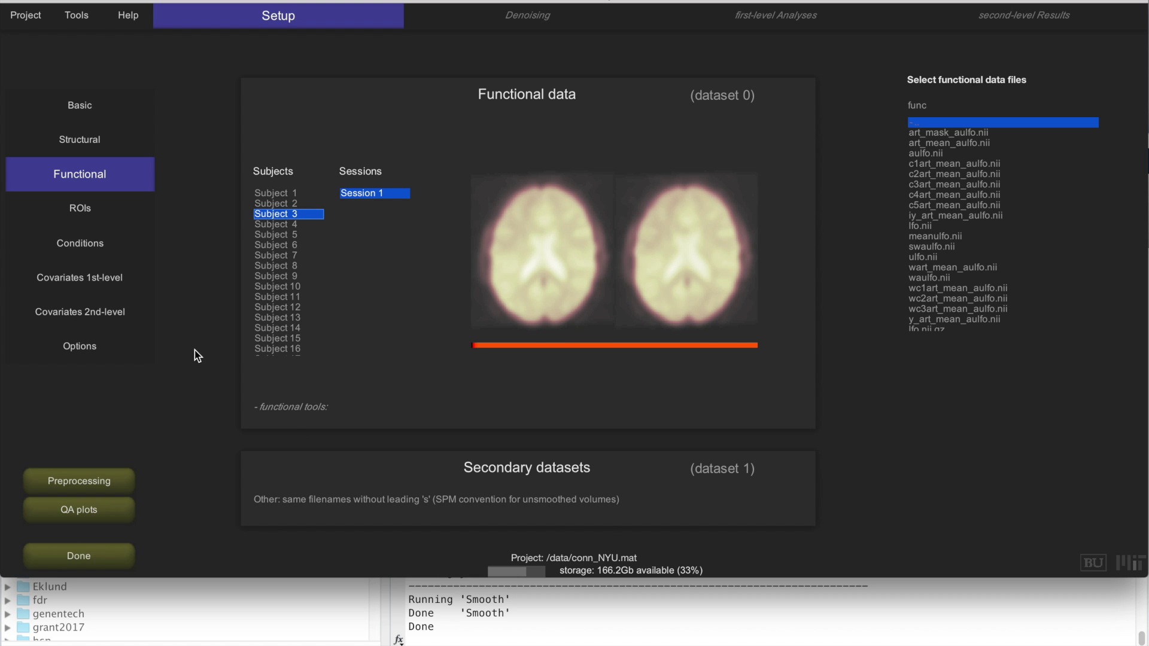
{"action": "left_click", "coordinate": [283, 223]}
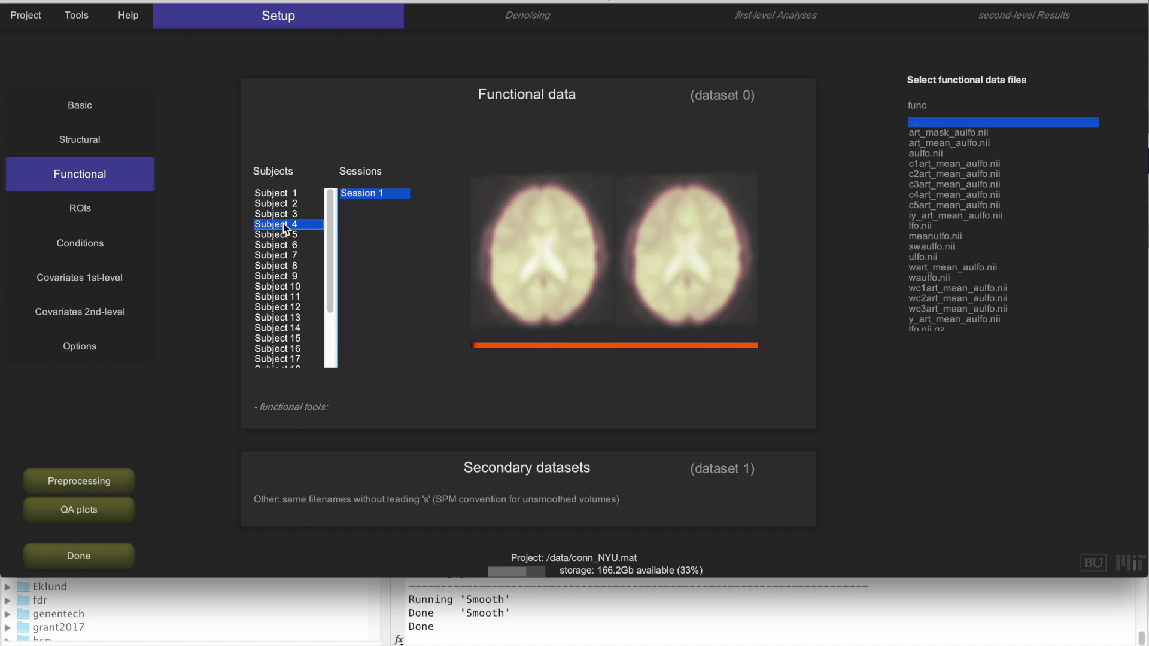
{"action": "key", "text": "Down"}
{"action": "key", "text": "Down"}
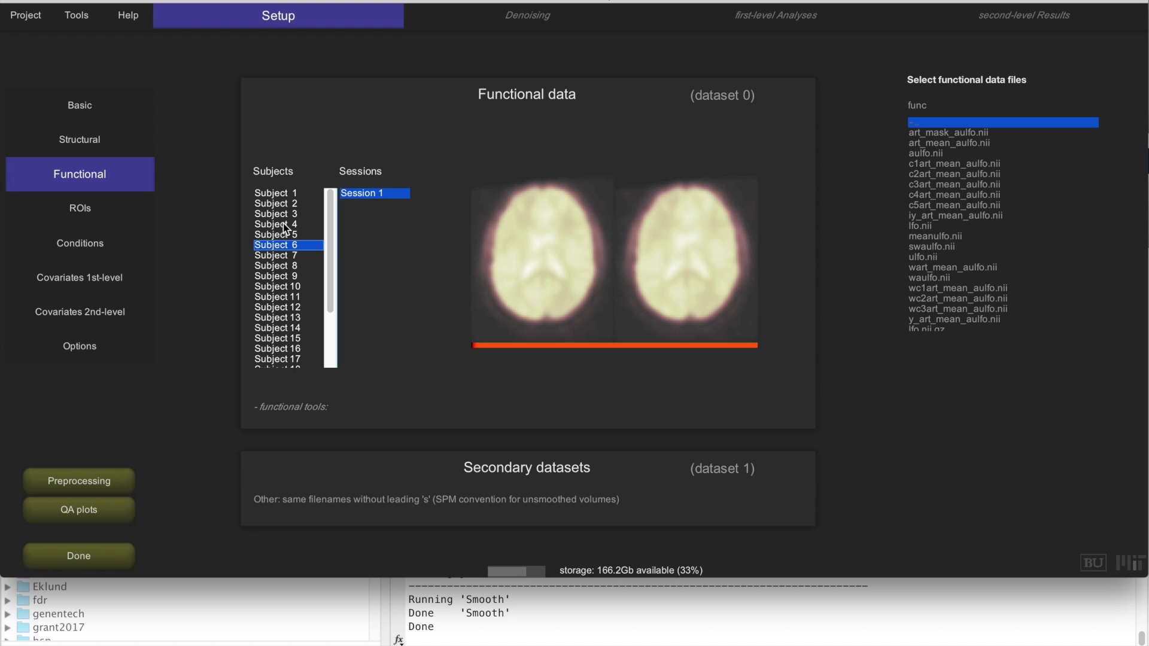
{"action": "key", "text": "Down"}
{"action": "key", "text": "Down"}
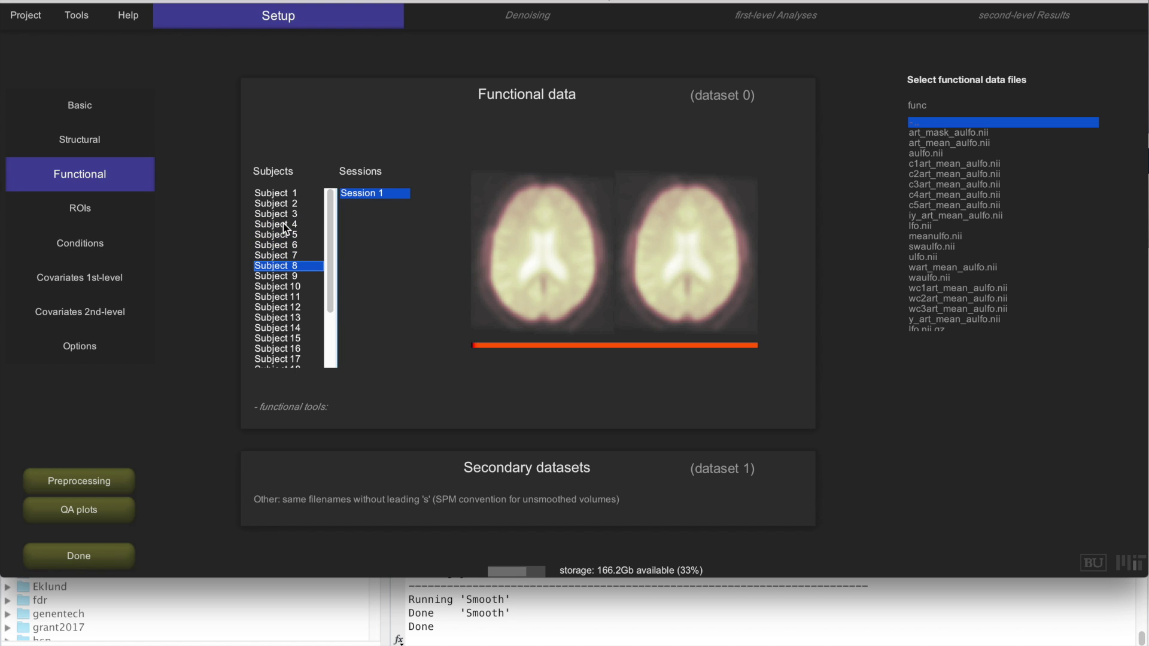
{"action": "key", "text": "Down"}
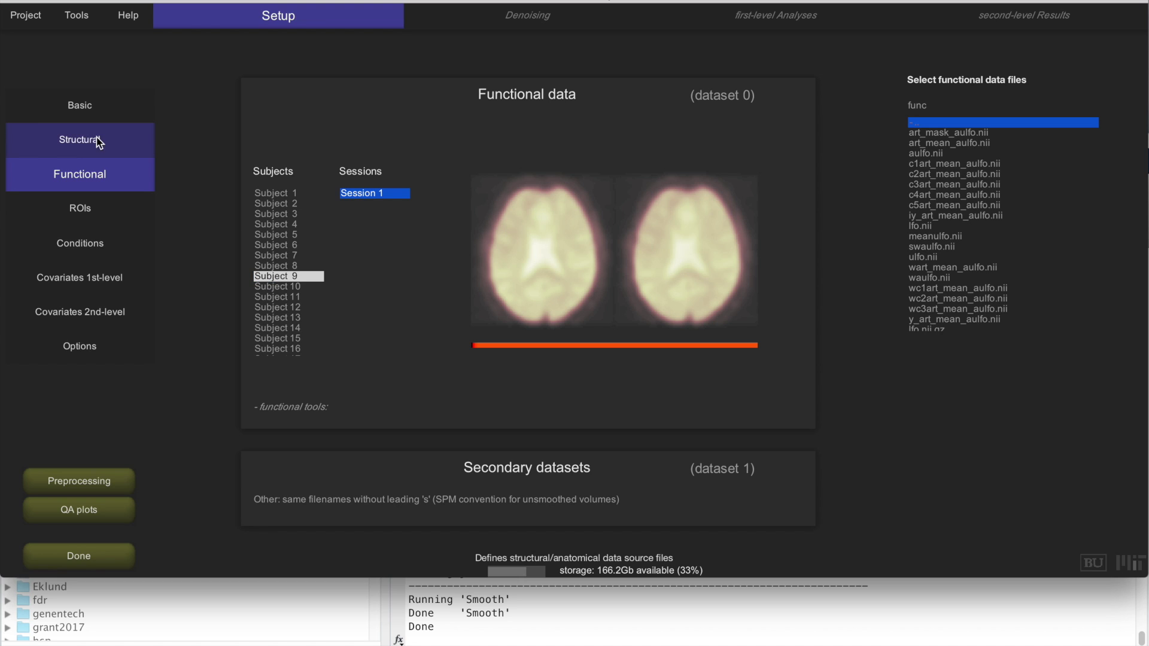
Show Subject 2's structural image and review the single-slice anatomy montage of all subjects
{"action": "left_click", "coordinate": [80, 141]}
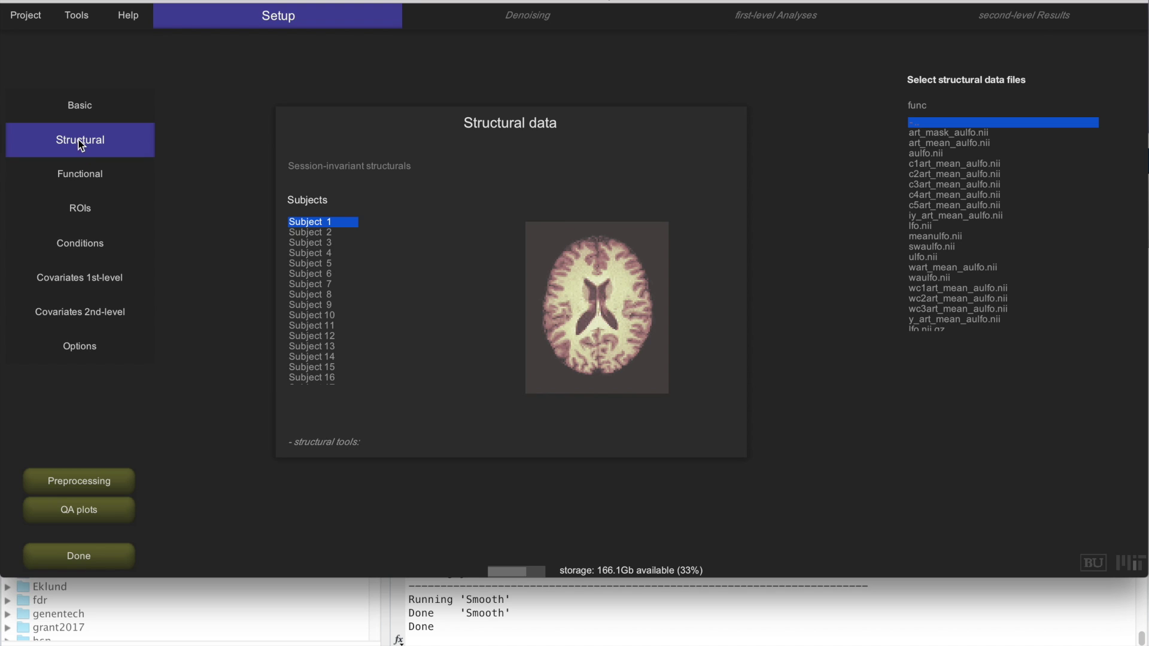
{"action": "mouse_move", "coordinate": [661, 295]}
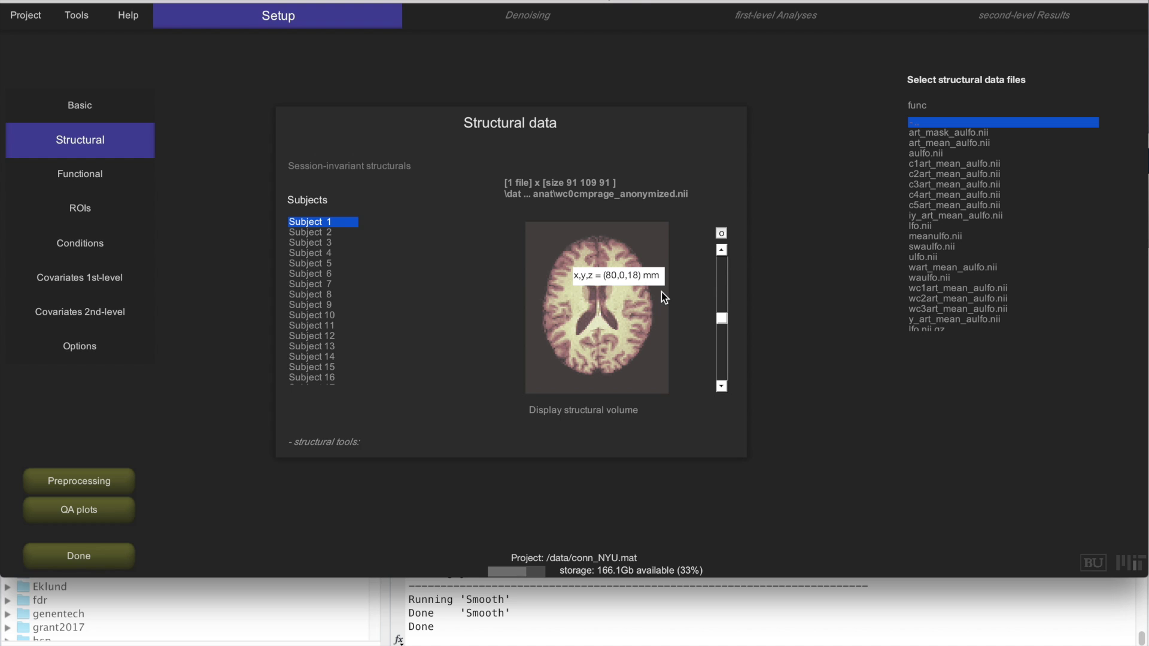
{"action": "left_click", "coordinate": [325, 234]}
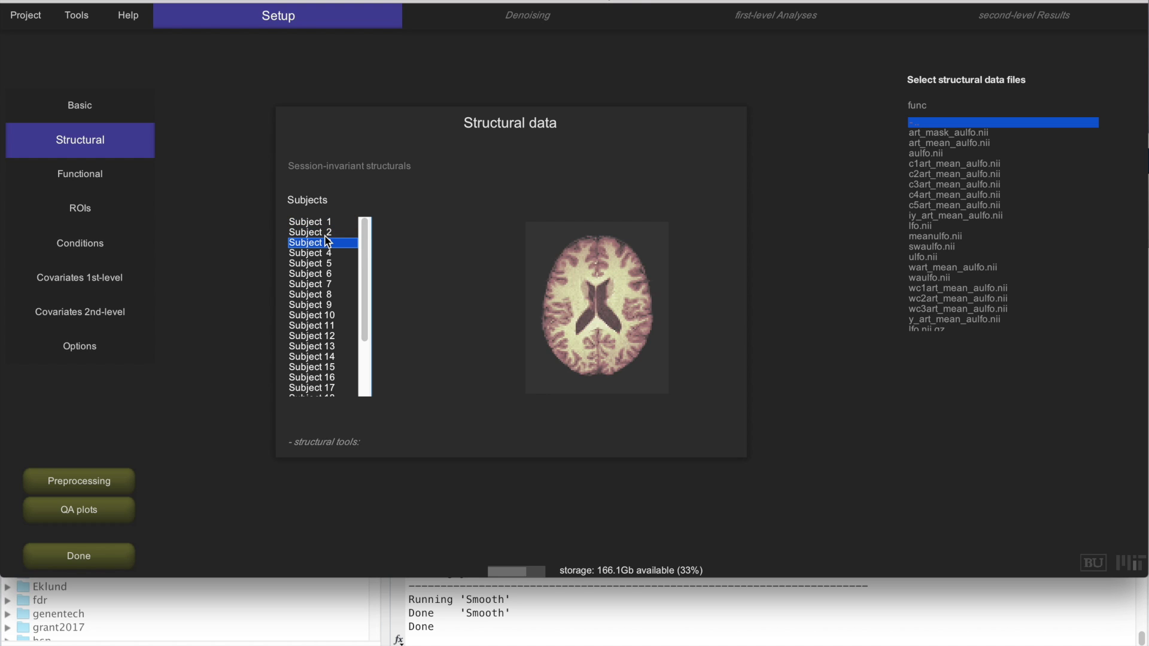
{"action": "left_click", "coordinate": [337, 443]}
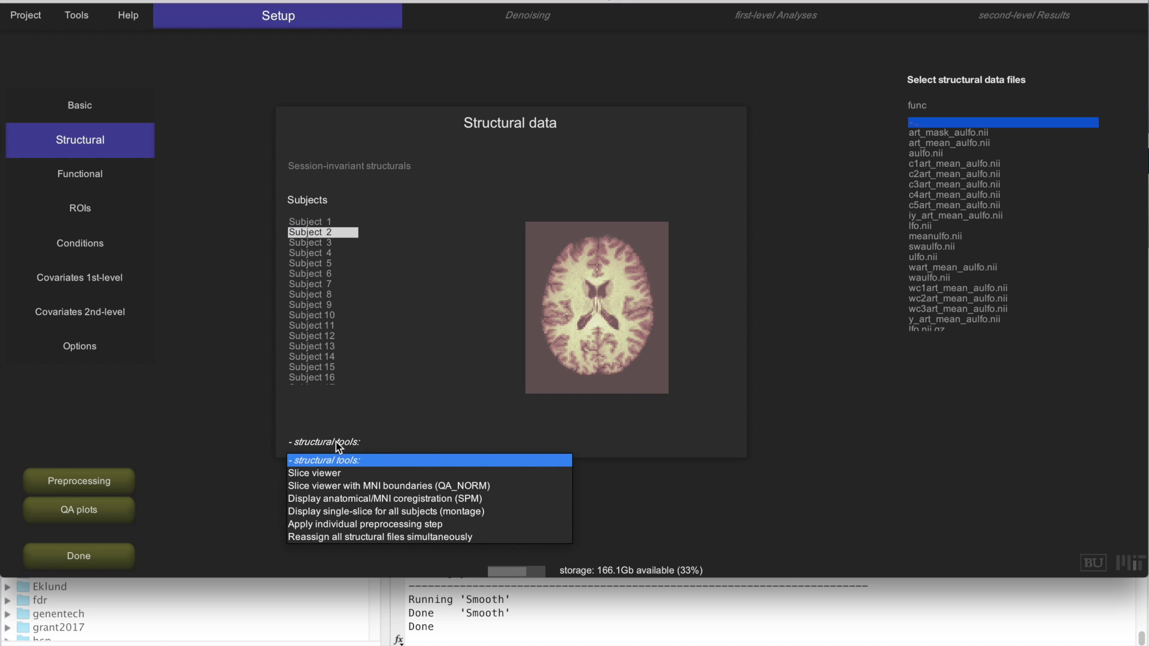
{"action": "left_click", "coordinate": [357, 511]}
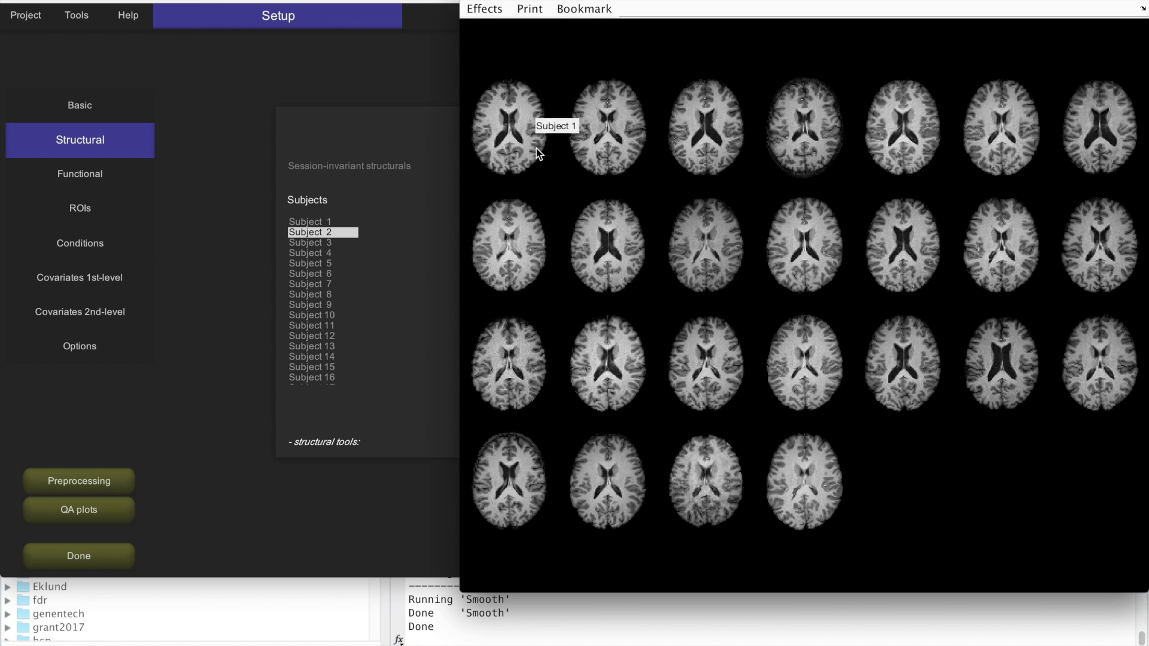
{"action": "left_click", "coordinate": [476, 1]}
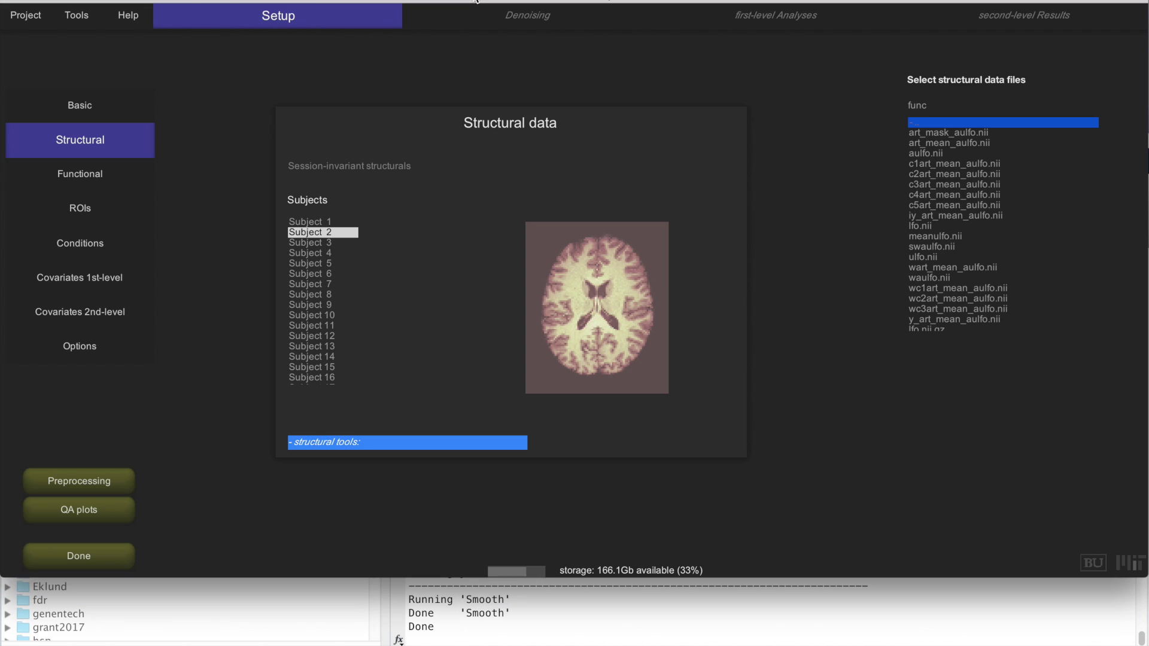
Check the structural images against MNI boundaries in the slice viewer, then close it
{"action": "left_click", "coordinate": [325, 444]}
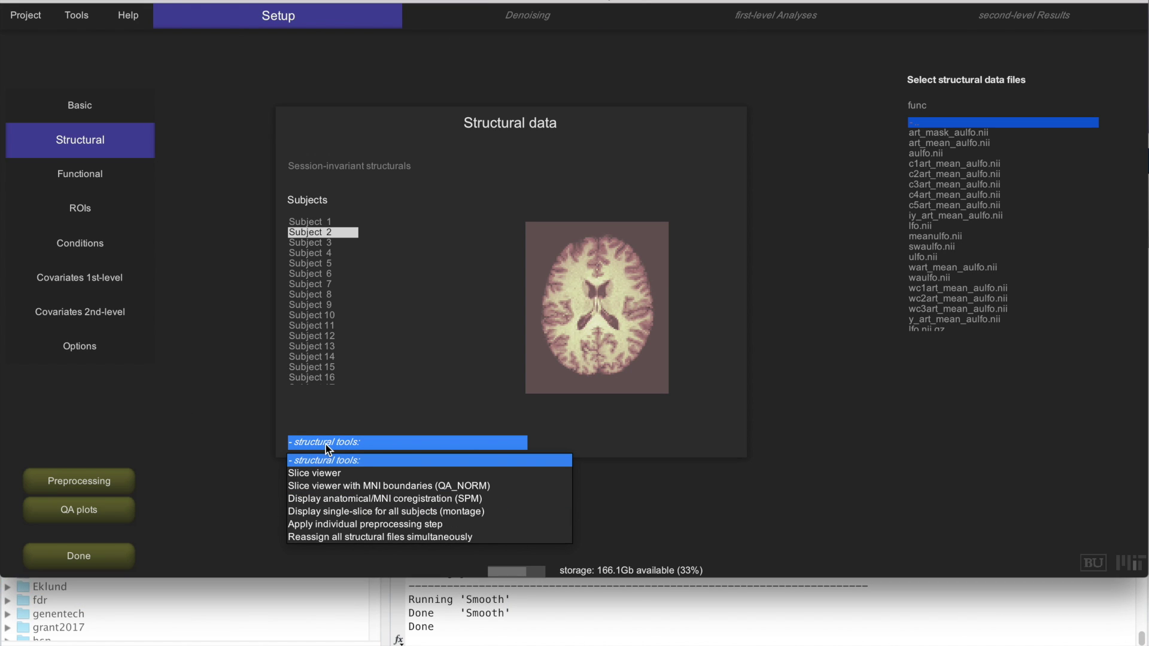
{"action": "left_click", "coordinate": [345, 489]}
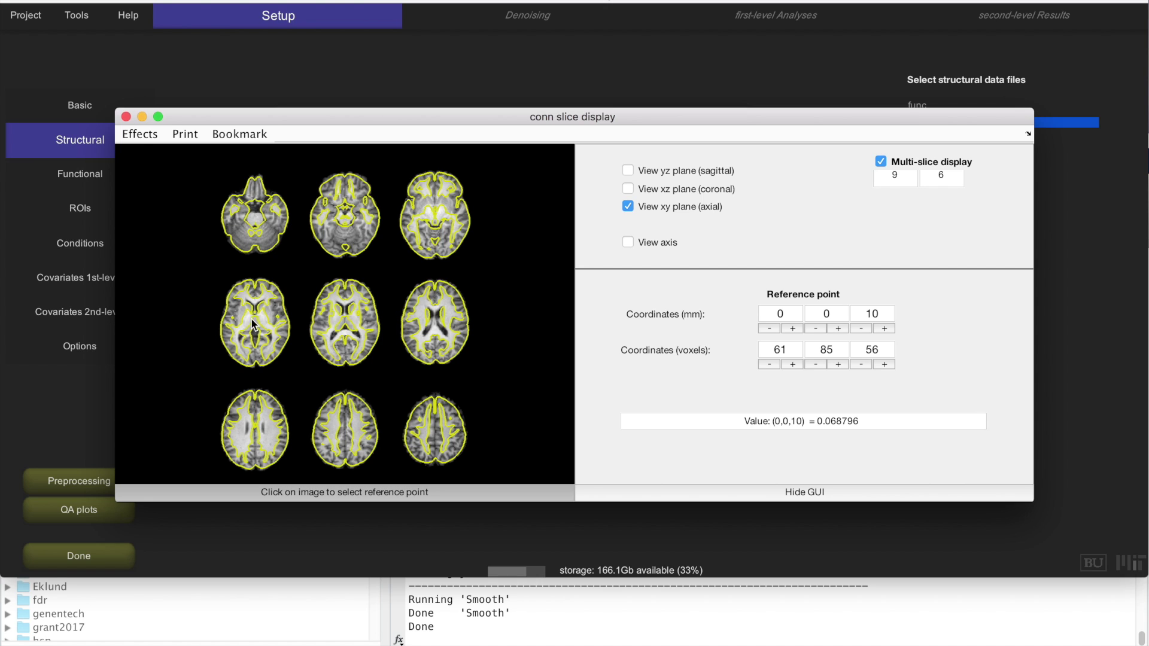
{"action": "left_click", "coordinate": [126, 117]}
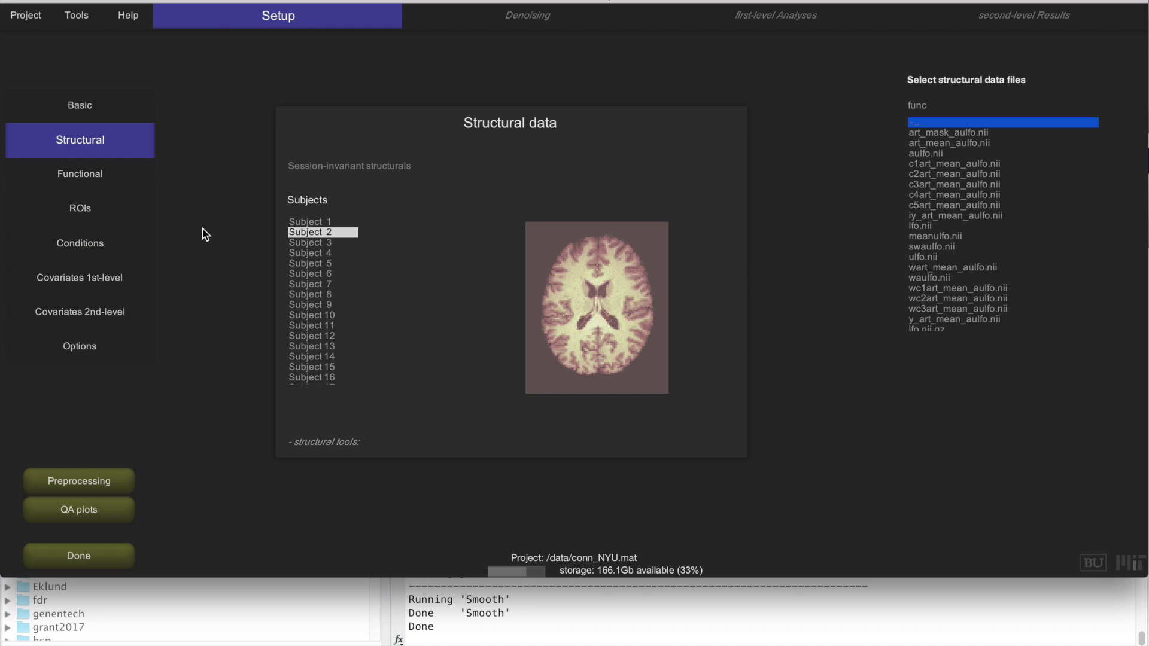
Browse the Grey Matter, White Matter and CSF ROIs and Subjects 1–3's grey-matter masks
{"action": "left_click", "coordinate": [66, 206]}
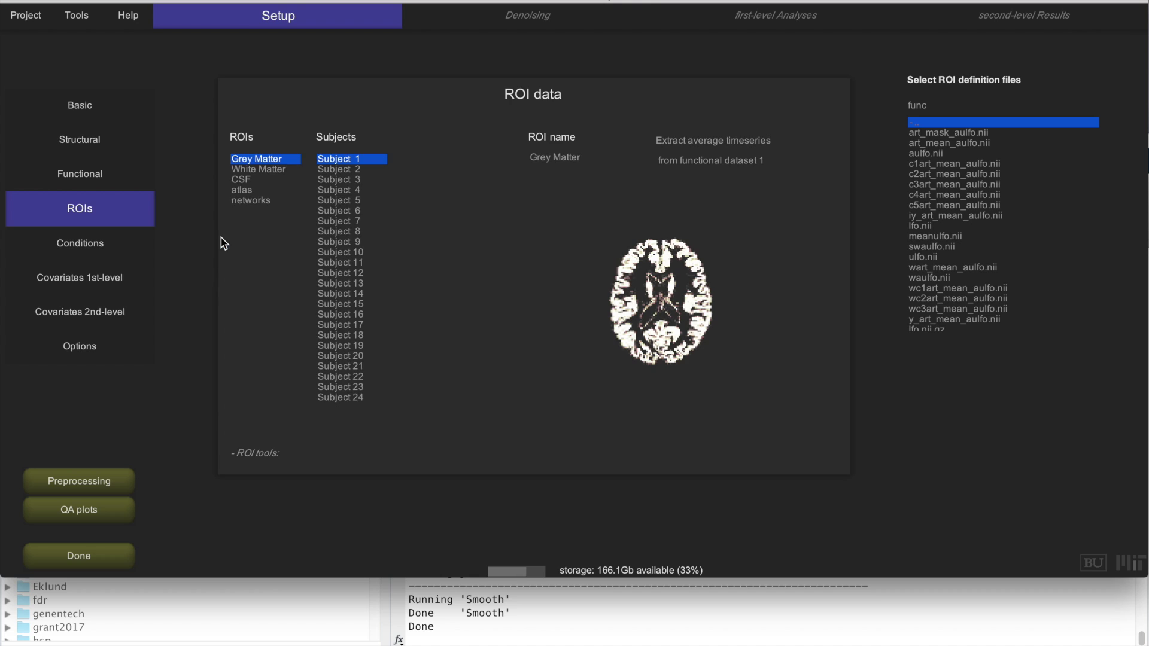
{"action": "left_click", "coordinate": [249, 170]}
{"action": "key", "text": "Up"}
{"action": "key", "text": "Down"}
{"action": "key", "text": "Down"}
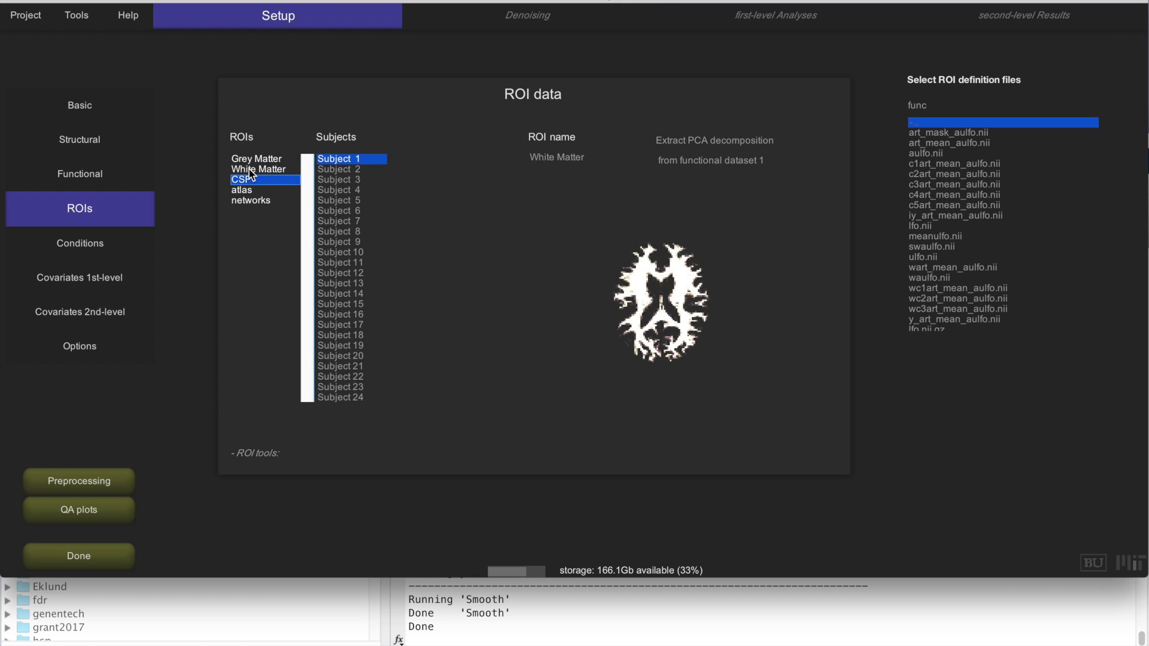
{"action": "key", "text": "Up"}
{"action": "key", "text": "Up"}
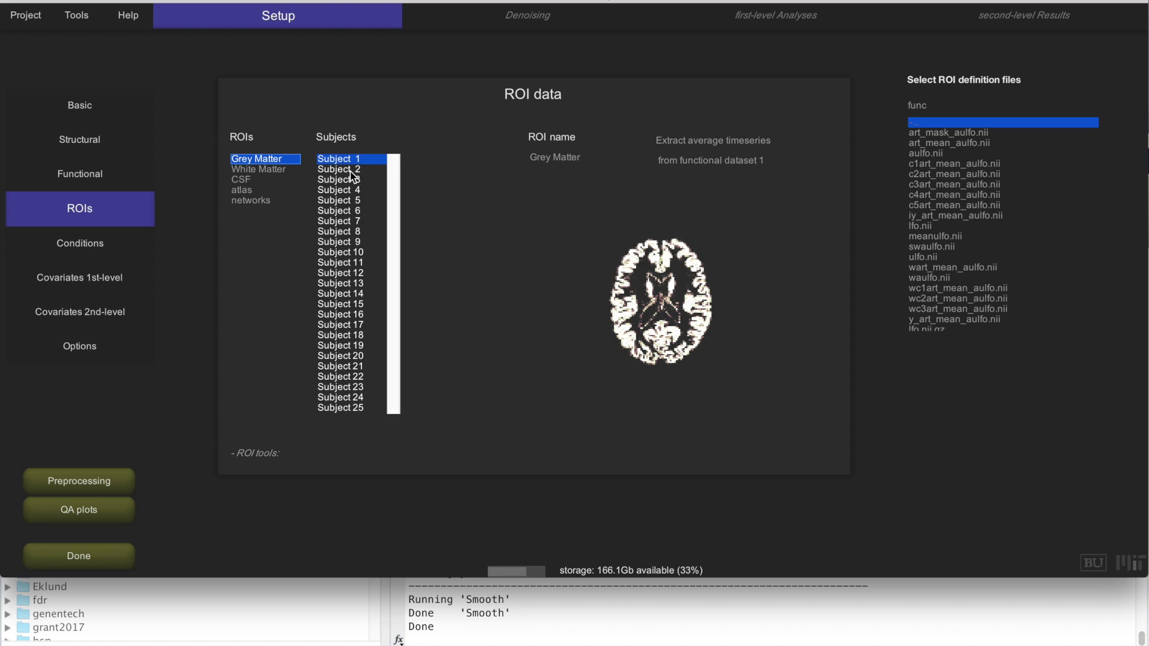
{"action": "left_click", "coordinate": [350, 171]}
{"action": "key", "text": "Down"}
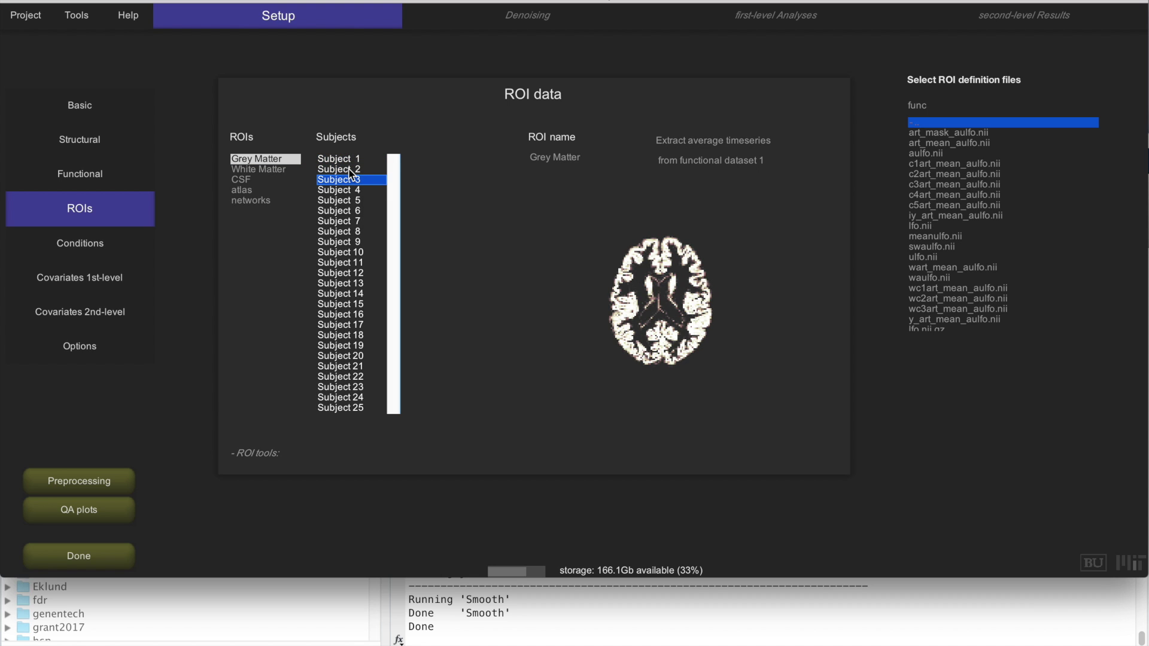
{"action": "key", "text": "Up"}
{"action": "key", "text": "Up"}
Review the grey-matter ROI as a single-slice montage across all subjects
{"action": "left_click", "coordinate": [282, 326]}
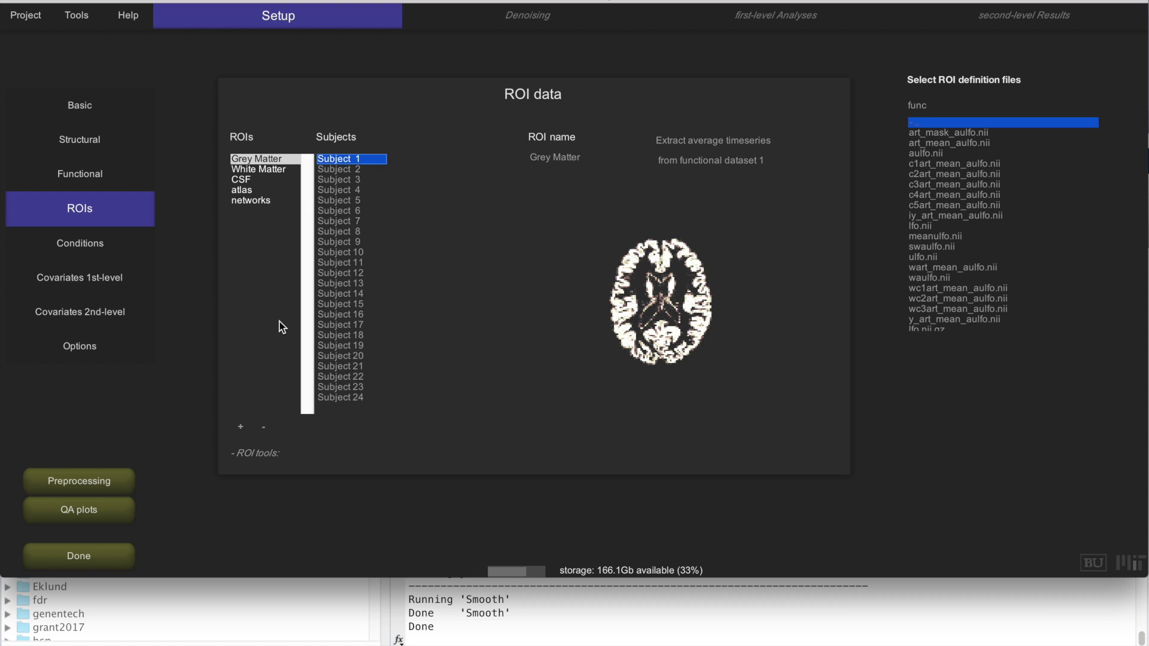
{"action": "left_click", "coordinate": [251, 458]}
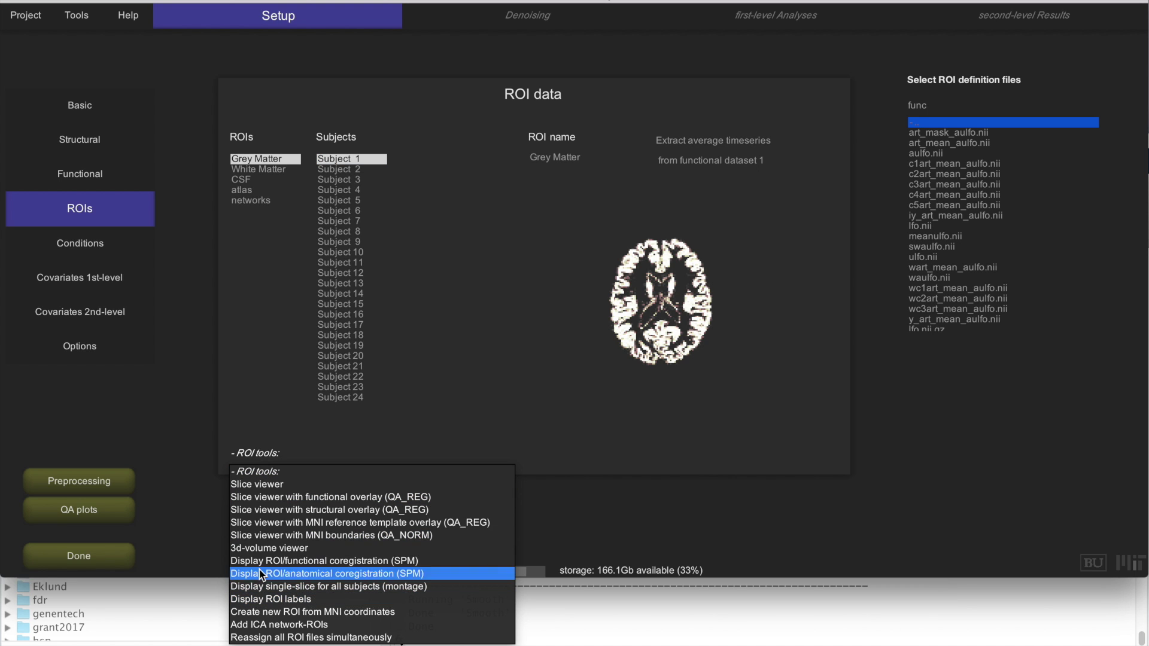
{"action": "left_click", "coordinate": [287, 585]}
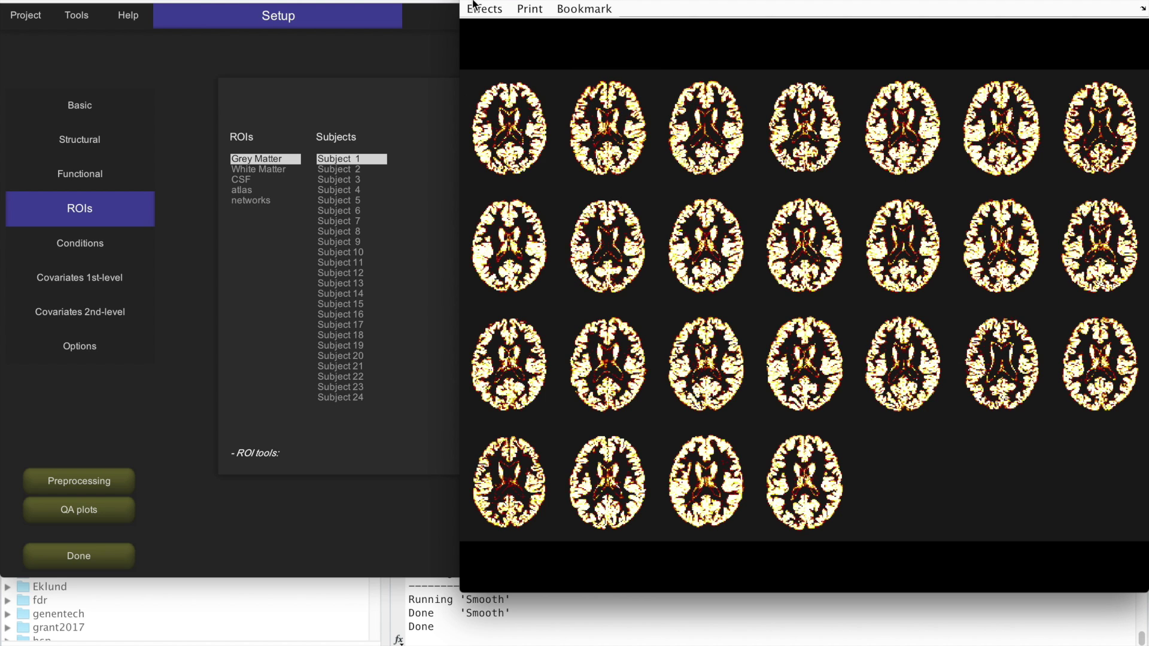
{"action": "left_click", "coordinate": [300, 156]}
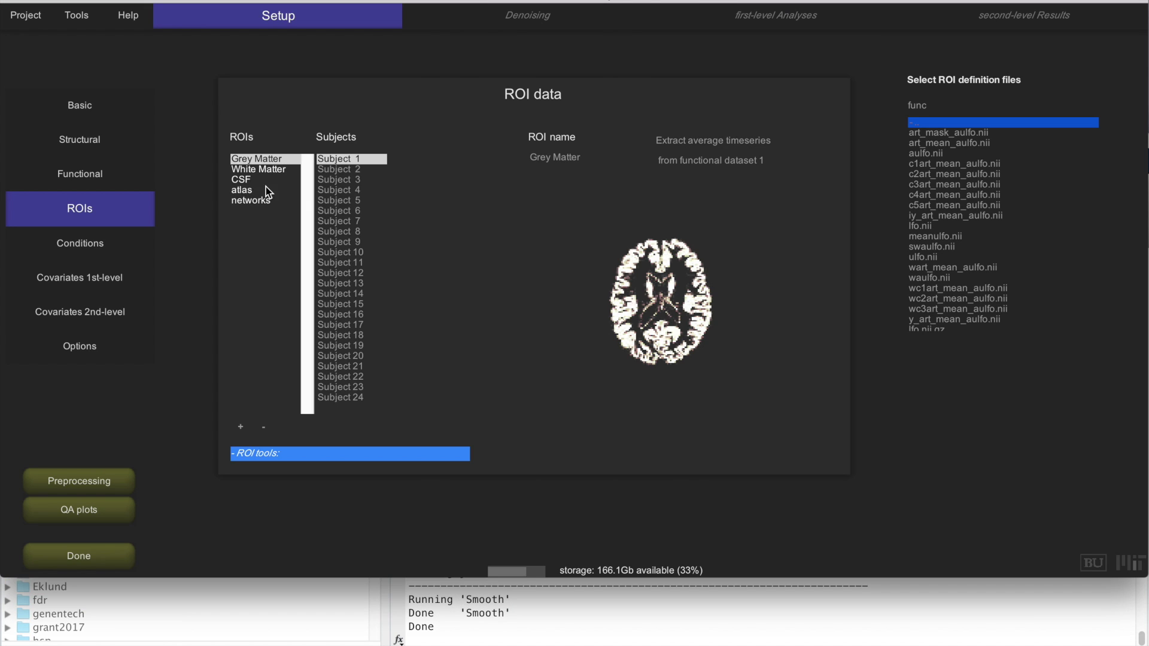
Preview the atlas and networks ROIs, then move on to first-level covariates
{"action": "left_click", "coordinate": [247, 191]}
{"action": "key", "text": "Down"}
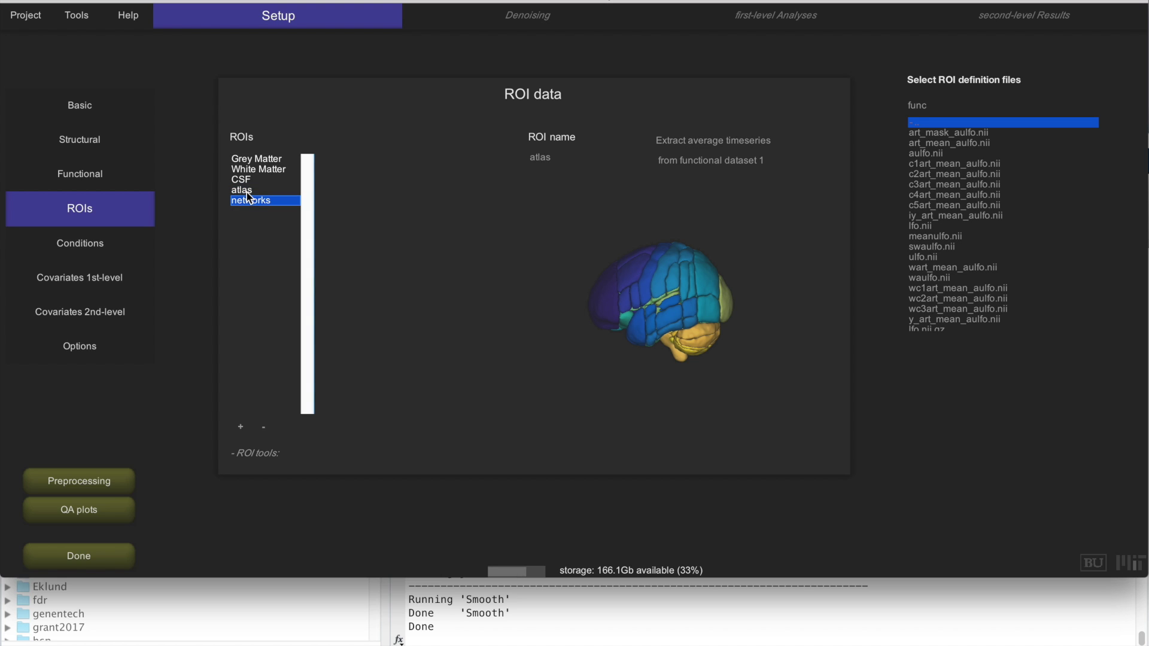
{"action": "key", "text": "Up"}
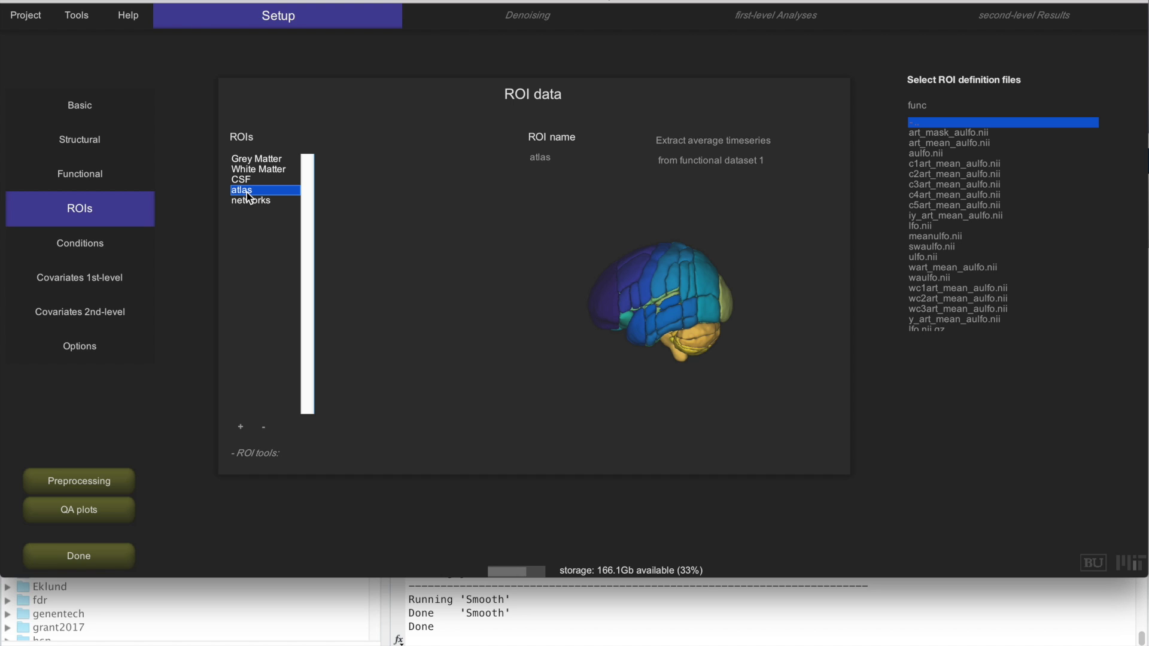
{"action": "key", "text": "Down"}
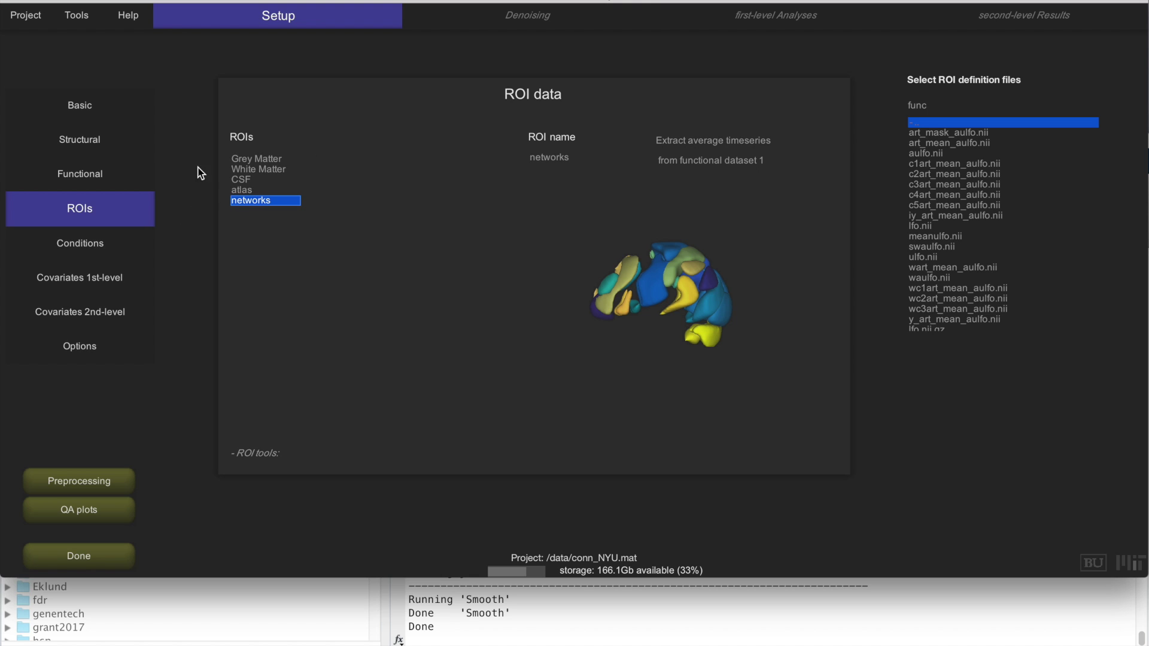
{"action": "left_click", "coordinate": [93, 285]}
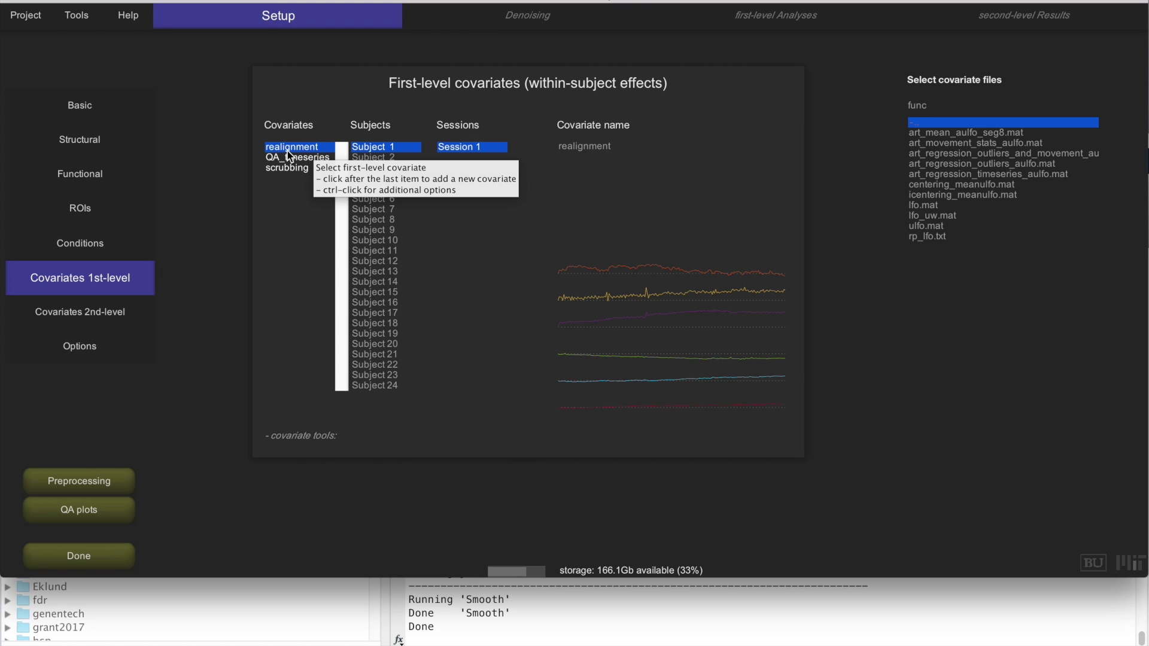
Review the realignment traces for Subjects 2, 3 and 5
{"action": "mouse_move", "coordinate": [658, 309]}
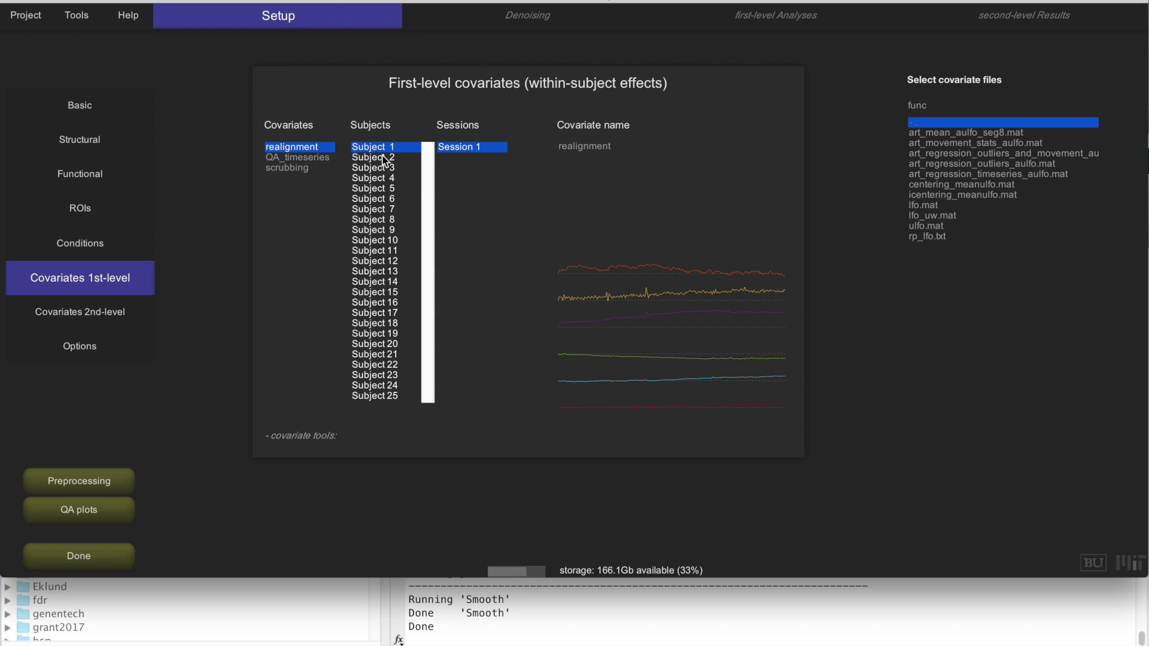
{"action": "left_click", "coordinate": [382, 158]}
{"action": "key", "text": "Down"}
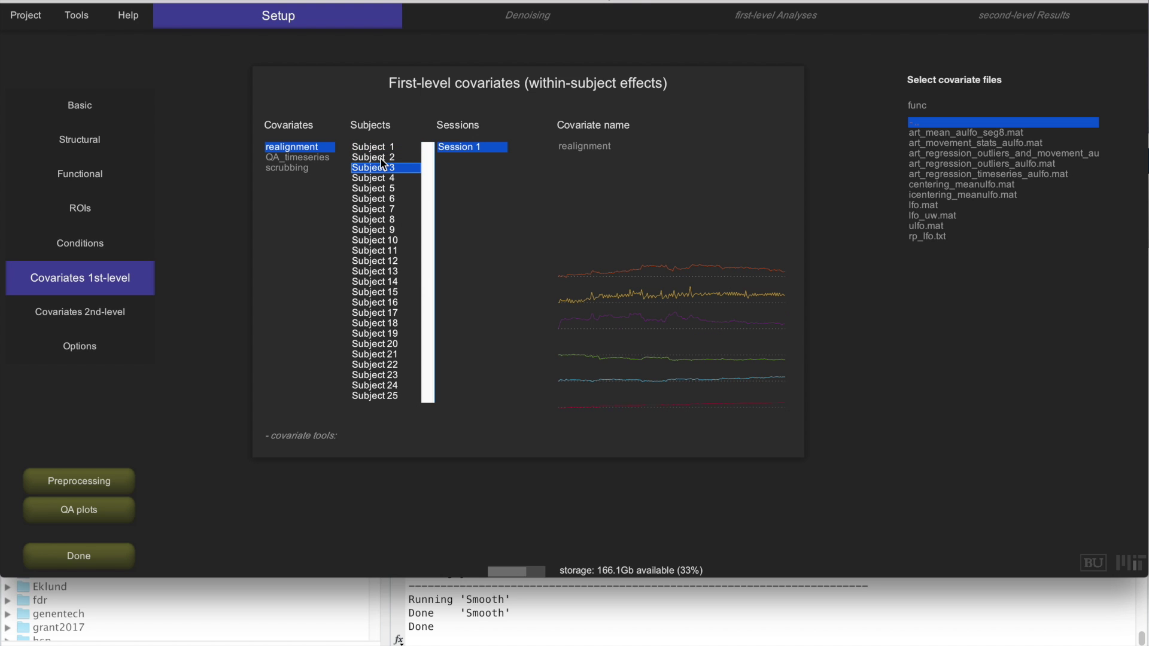
{"action": "key", "text": "Down"}
{"action": "key", "text": "Down"}
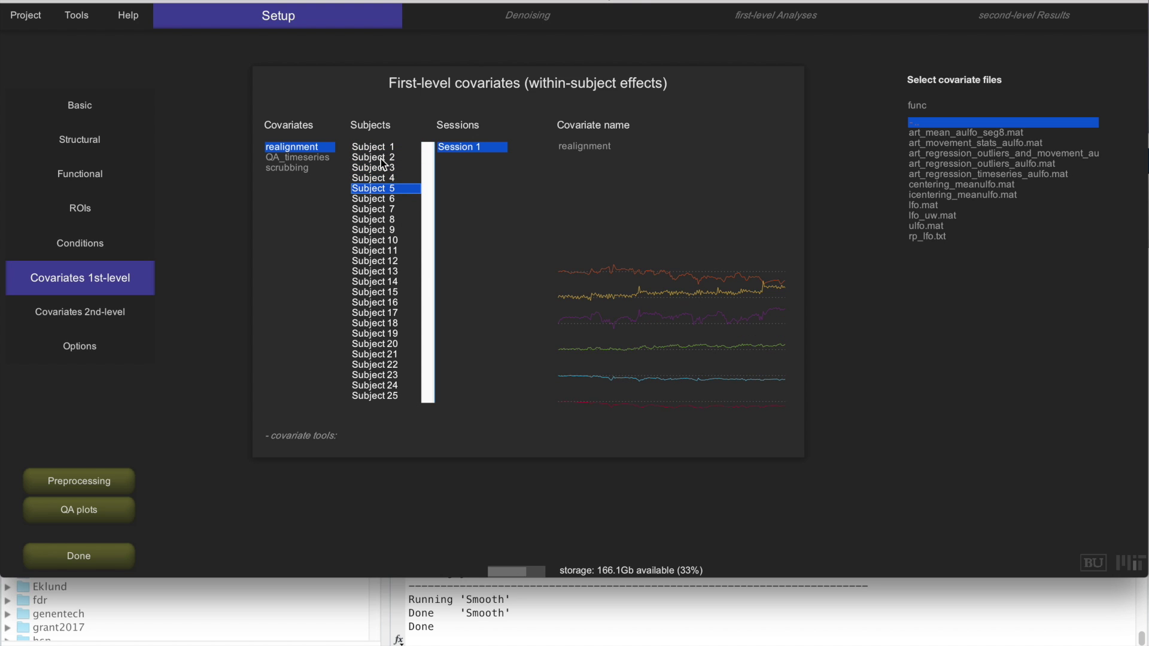
Inspect the QA_timeseries covariate plot, then the scrubbing covariate
{"action": "left_click", "coordinate": [278, 159]}
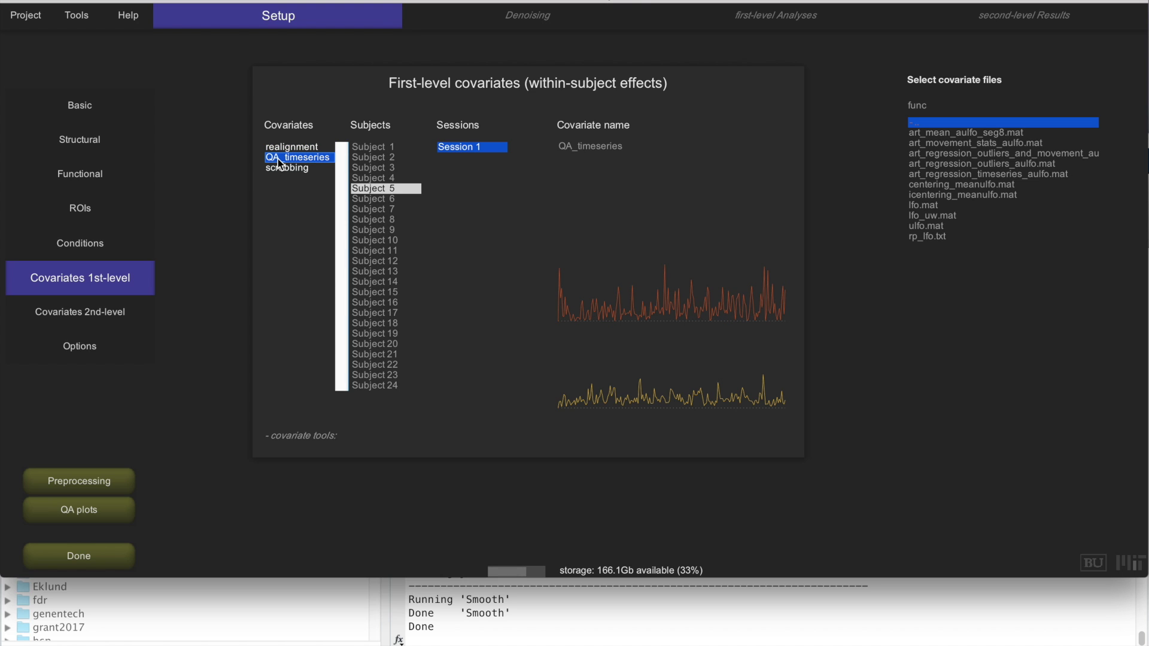
{"action": "mouse_move", "coordinate": [582, 335]}
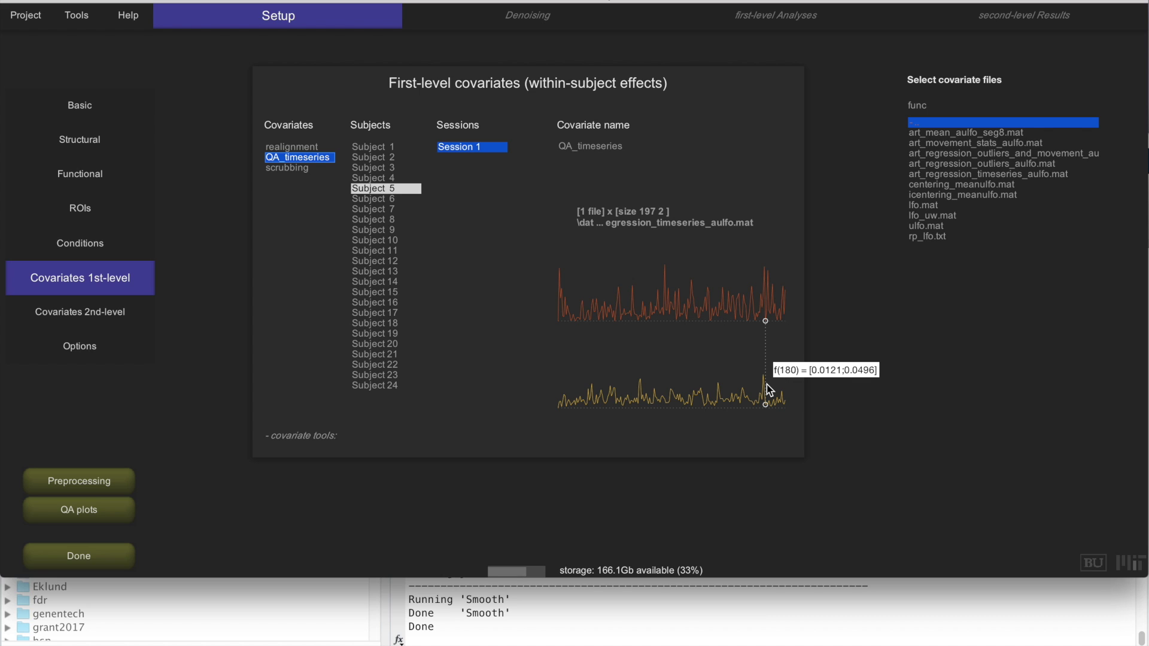
{"action": "left_click", "coordinate": [276, 167]}
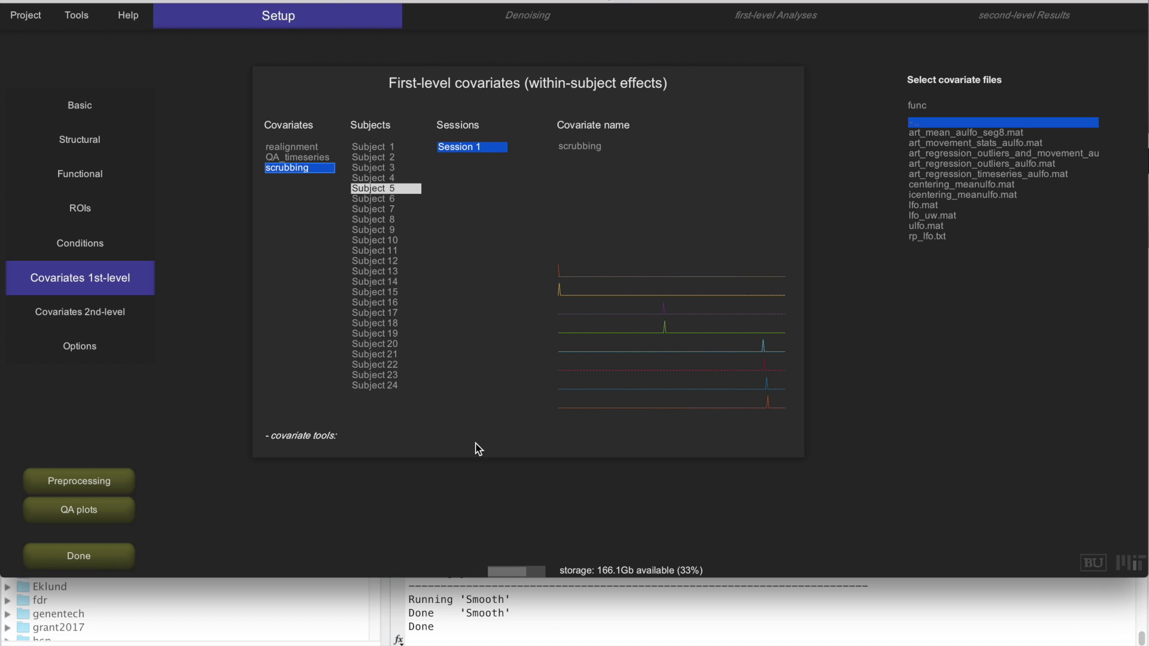
Open the Second-level covariates page listing AllSubjects and the QA measures
{"action": "left_click", "coordinate": [84, 314]}
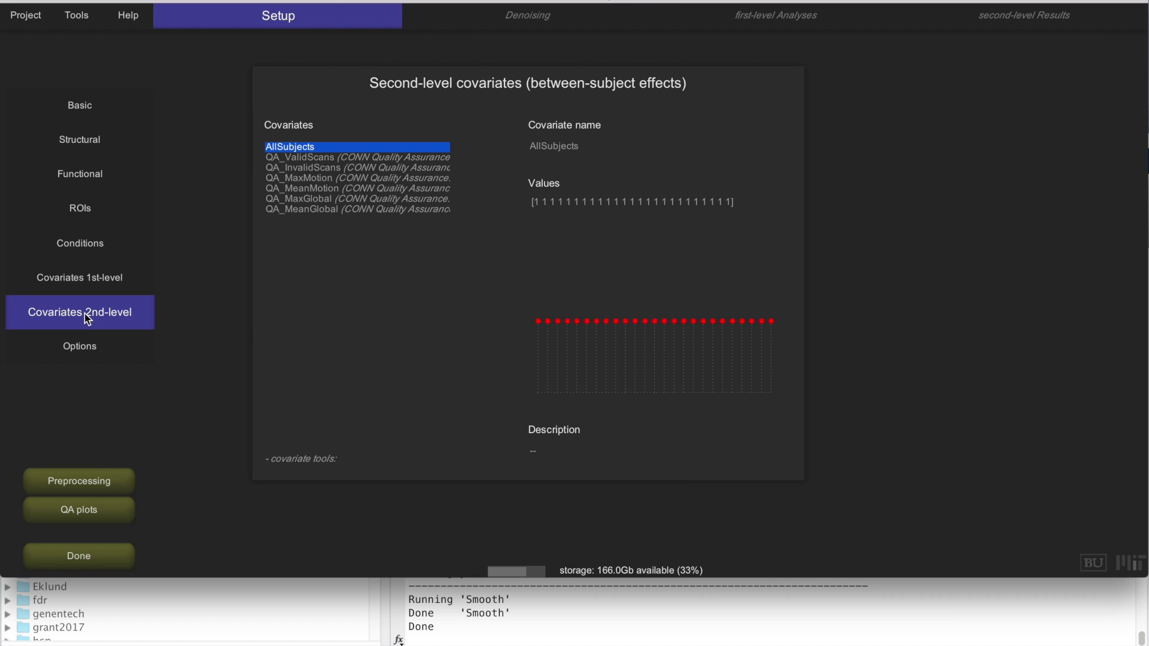
Compare the QA_ValidScans and QA_InvalidScans values across subjects
{"action": "left_click", "coordinate": [304, 157]}
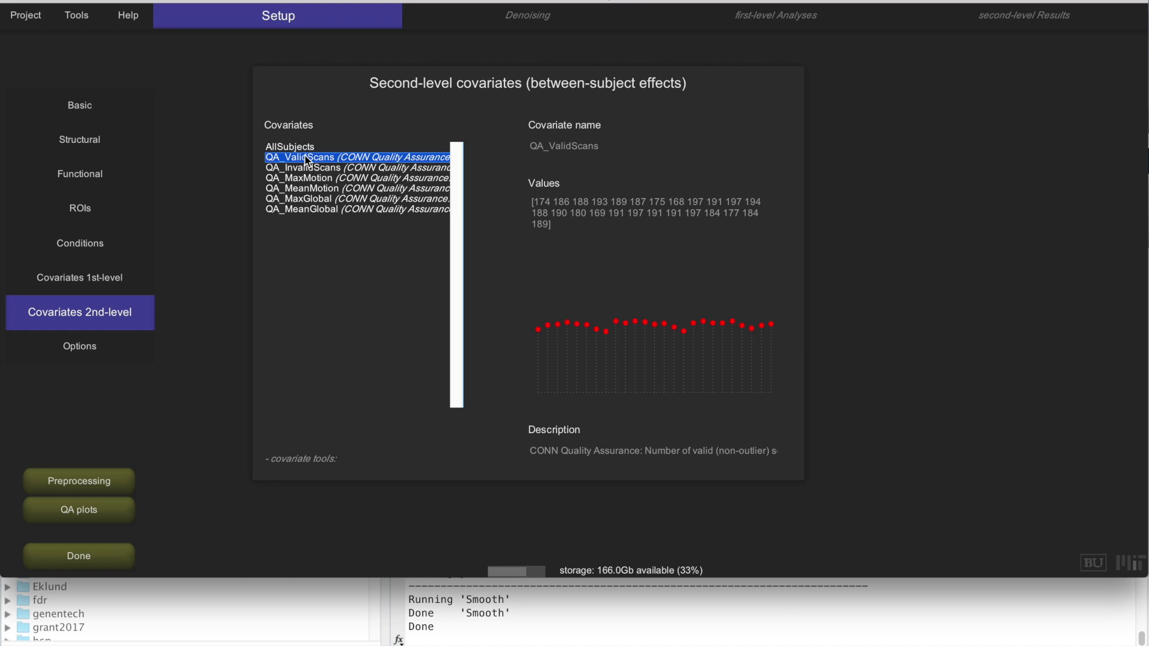
{"action": "left_click", "coordinate": [314, 167]}
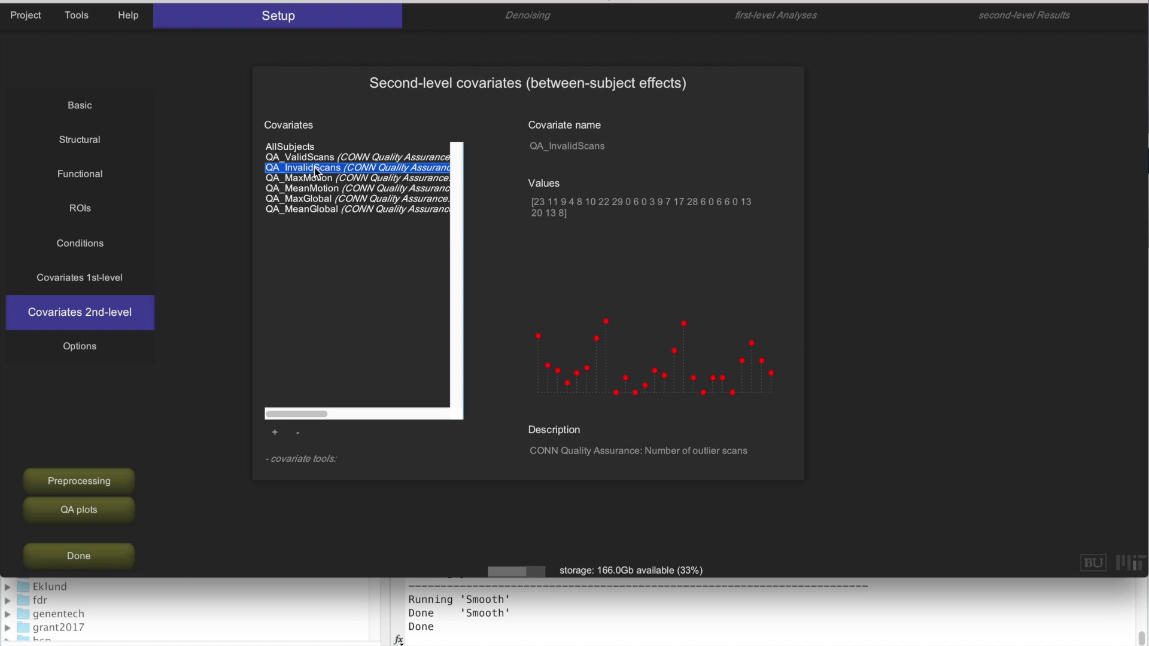
{"action": "left_click", "coordinate": [334, 158]}
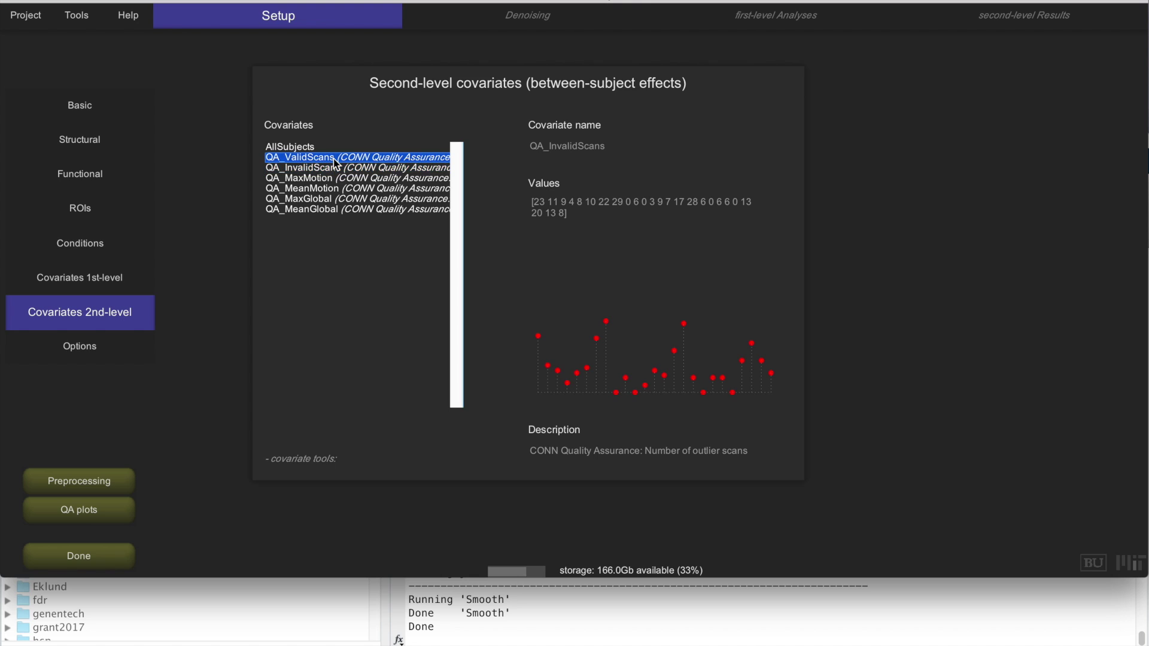
{"action": "mouse_move", "coordinate": [747, 341]}
{"action": "mouse_move", "coordinate": [629, 356]}
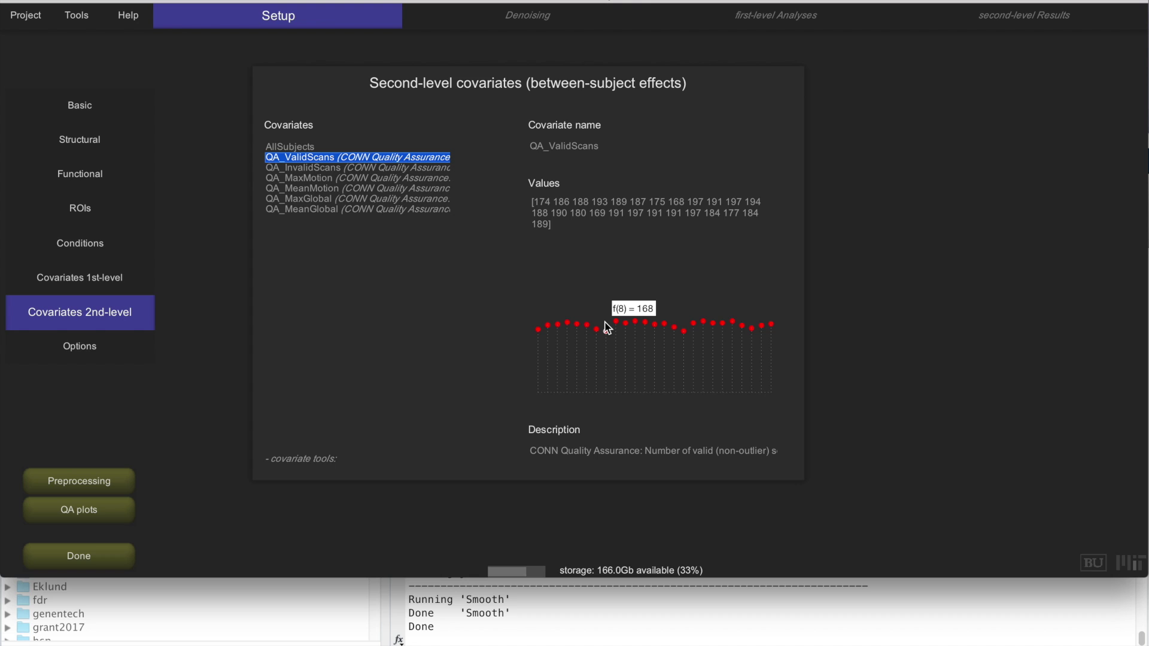
Review QA_MaxMotion and QA_MeanMotion, ending on QA_MaxGlobal's values and plot
{"action": "left_click", "coordinate": [319, 178]}
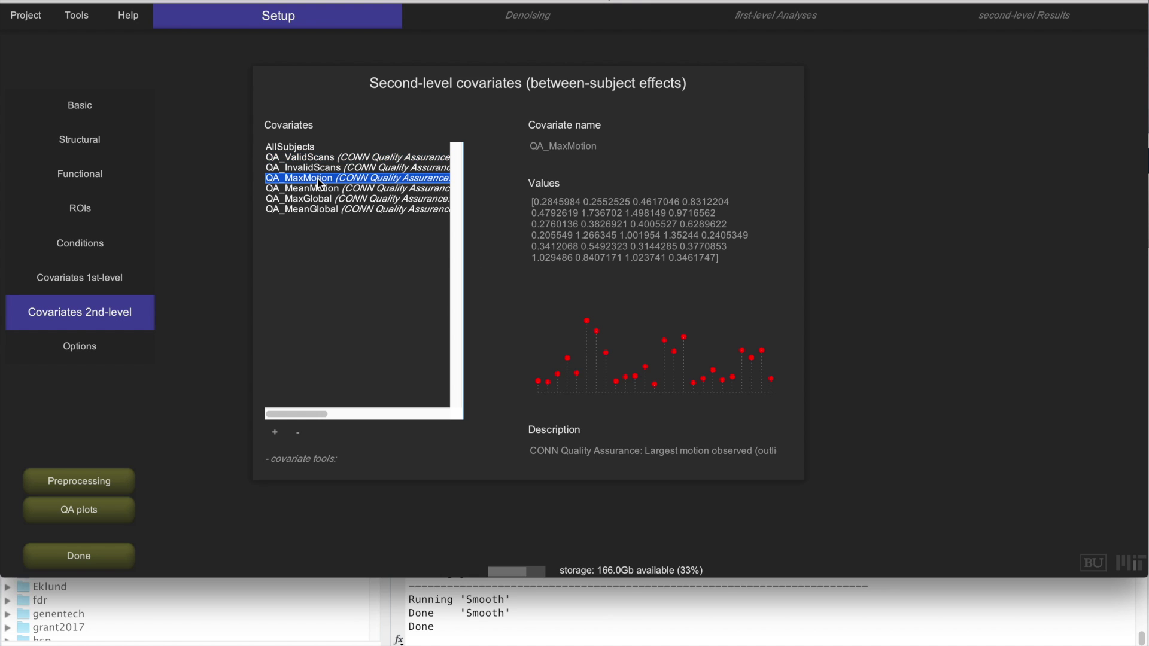
{"action": "key", "text": "Down"}
{"action": "key", "text": "Up"}
{"action": "left_click", "coordinate": [313, 191]}
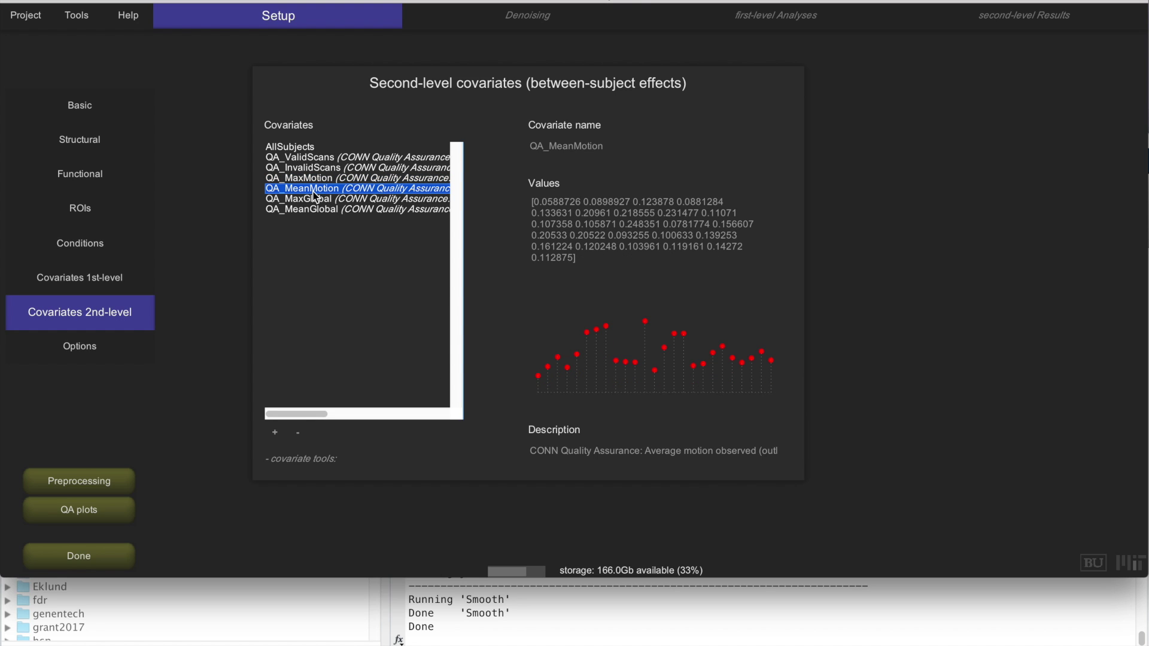
{"action": "left_click", "coordinate": [321, 180]}
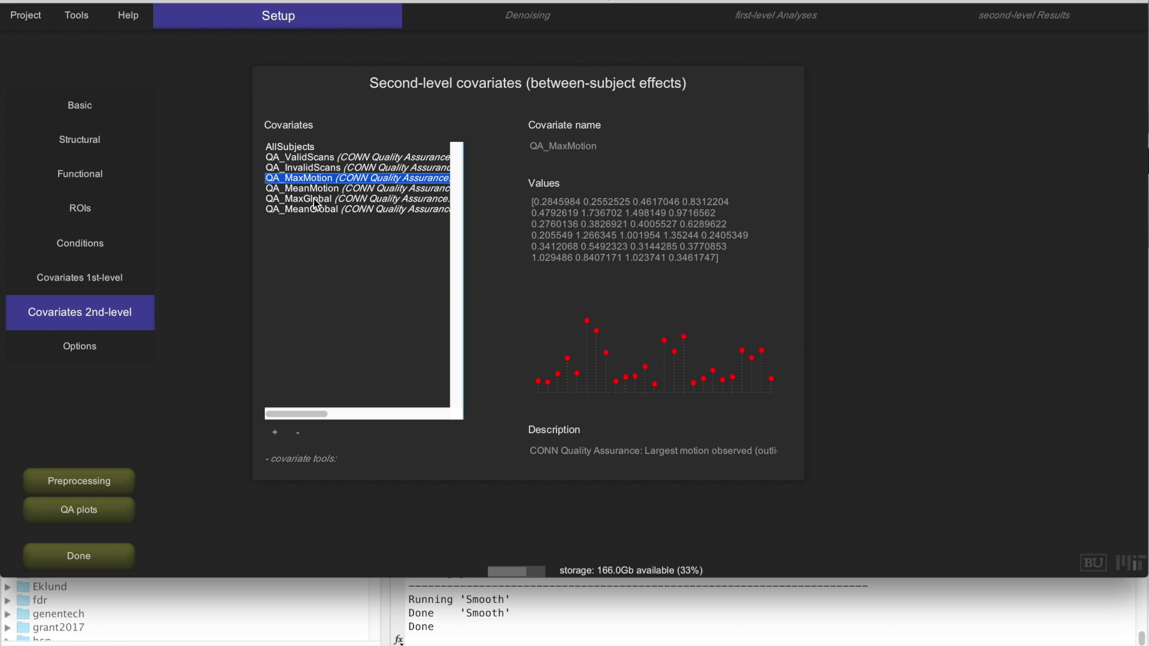
{"action": "left_click", "coordinate": [311, 200]}
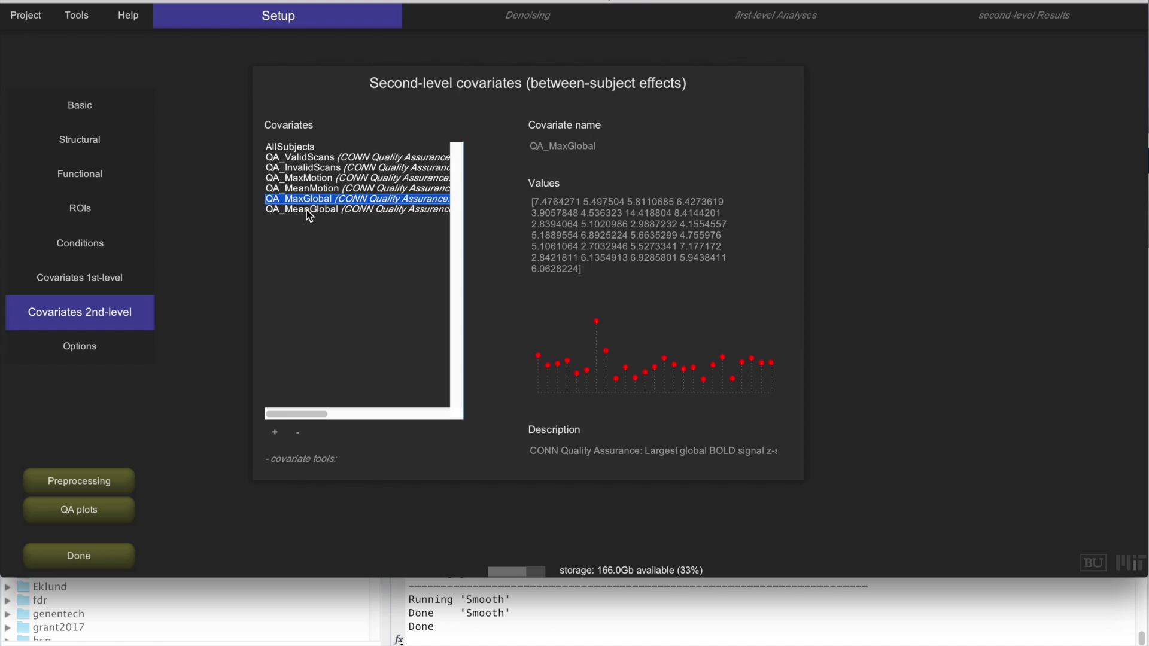
Compare QA_MeanGlobal with QA_MaxGlobal, recheck QA_ValidScans and QA_MaxMotion, then go to Conditions
{"action": "left_click", "coordinate": [306, 210]}
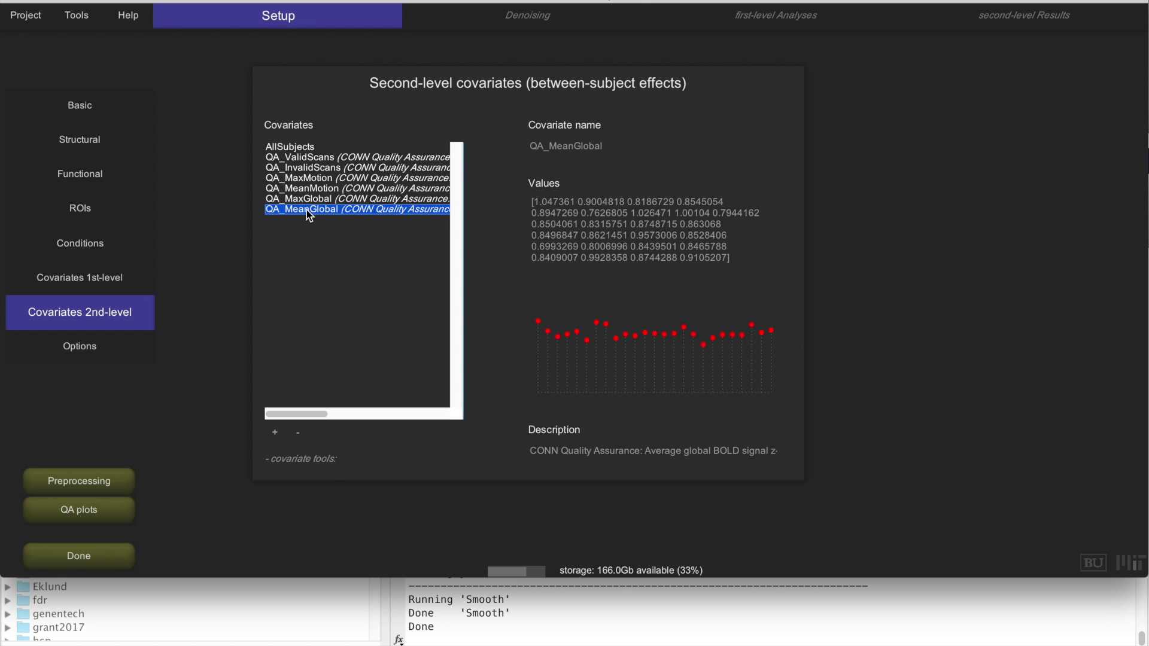
{"action": "left_click", "coordinate": [321, 201]}
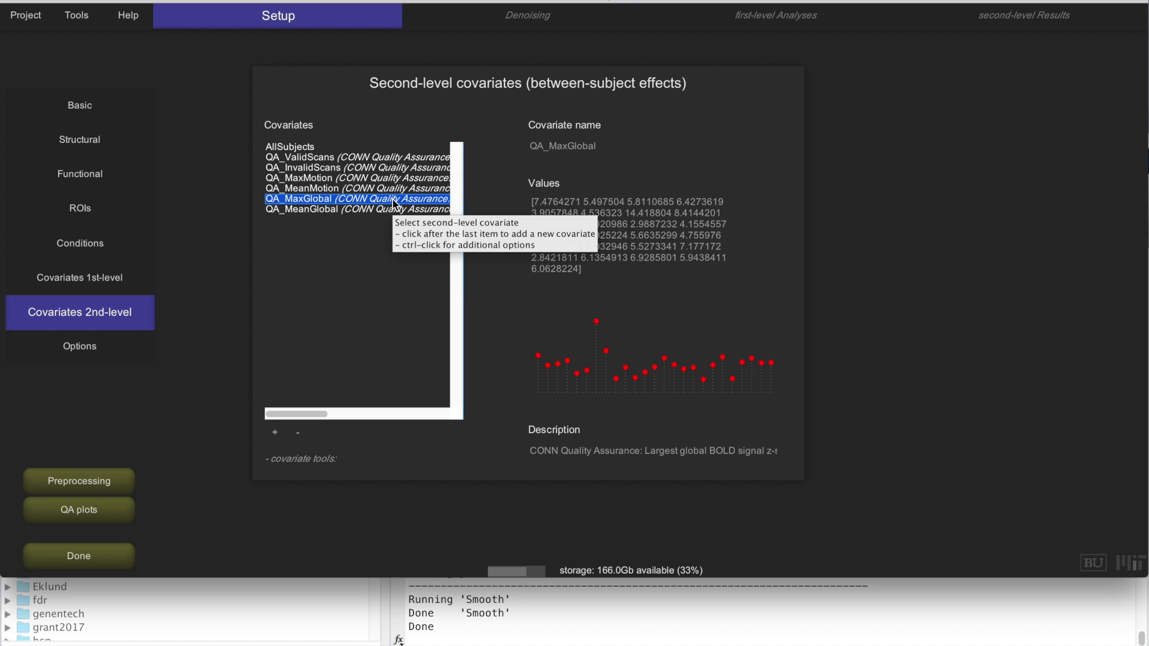
{"action": "mouse_move", "coordinate": [698, 393]}
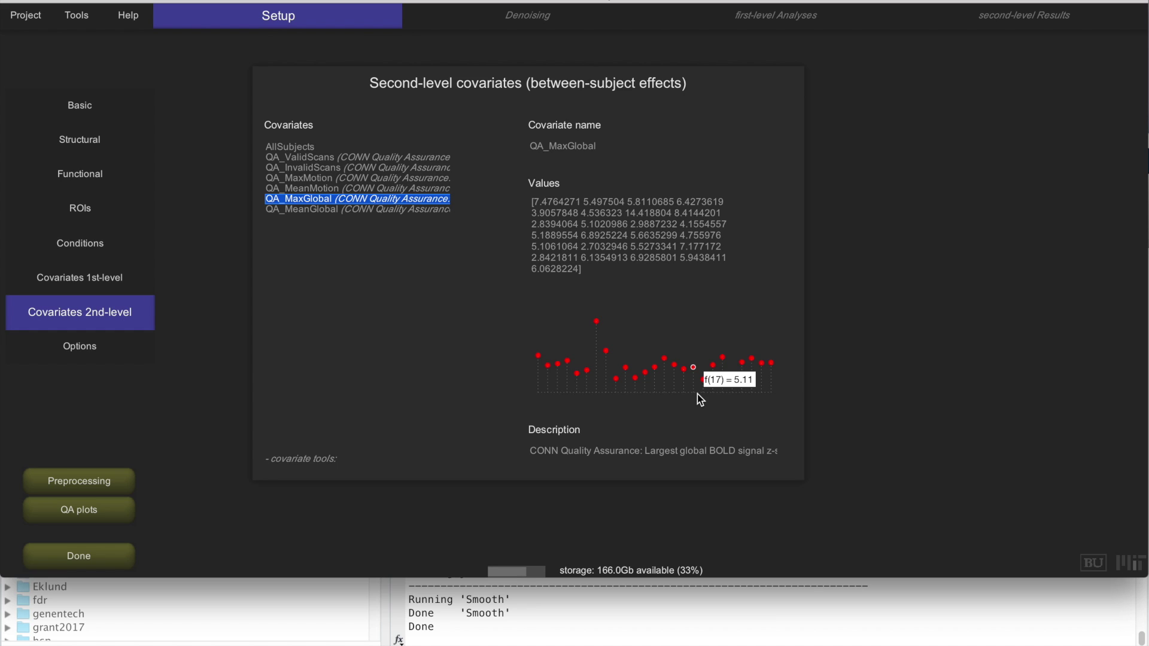
{"action": "left_click", "coordinate": [345, 159]}
{"action": "key", "text": "Down"}
{"action": "key", "text": "Down"}
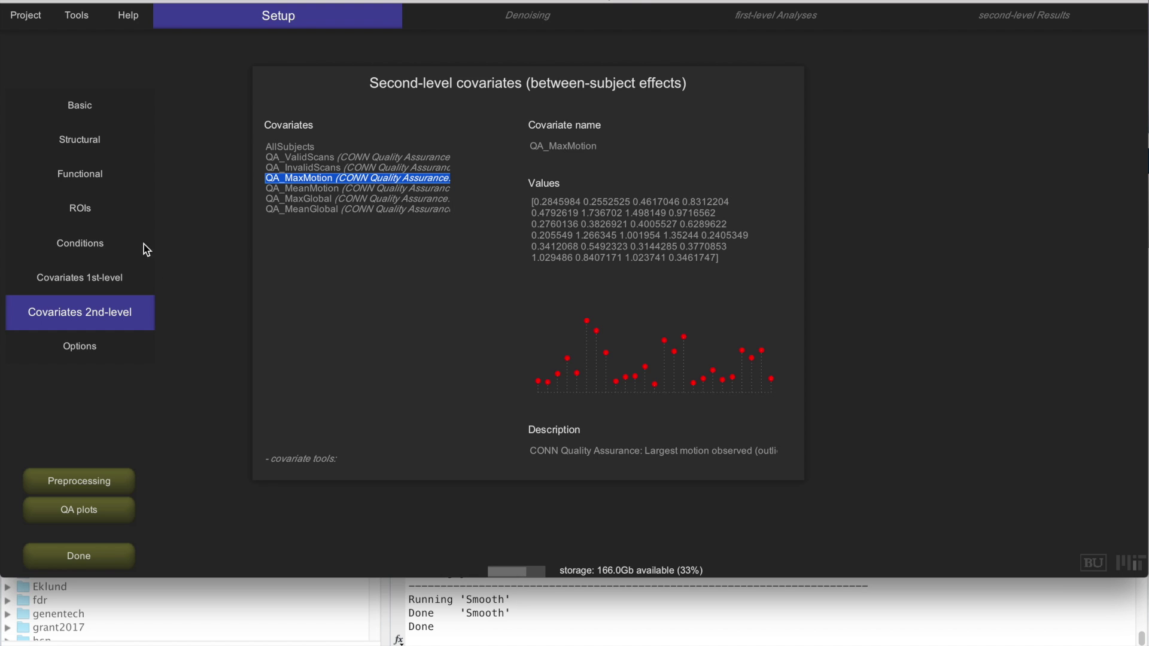
{"action": "left_click", "coordinate": [90, 242]}
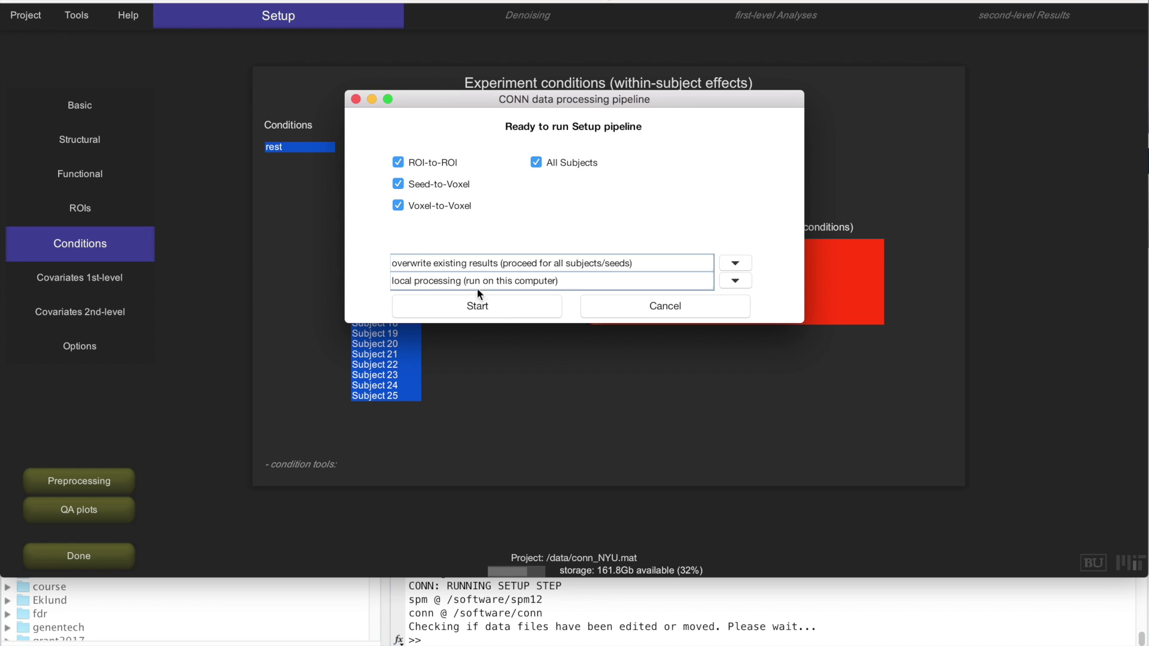
Start the Setup pipeline locally for all subjects with ROI-to-ROI, Seed-to-Voxel and Voxel-to-Voxel enabled
{"action": "left_click", "coordinate": [502, 306]}
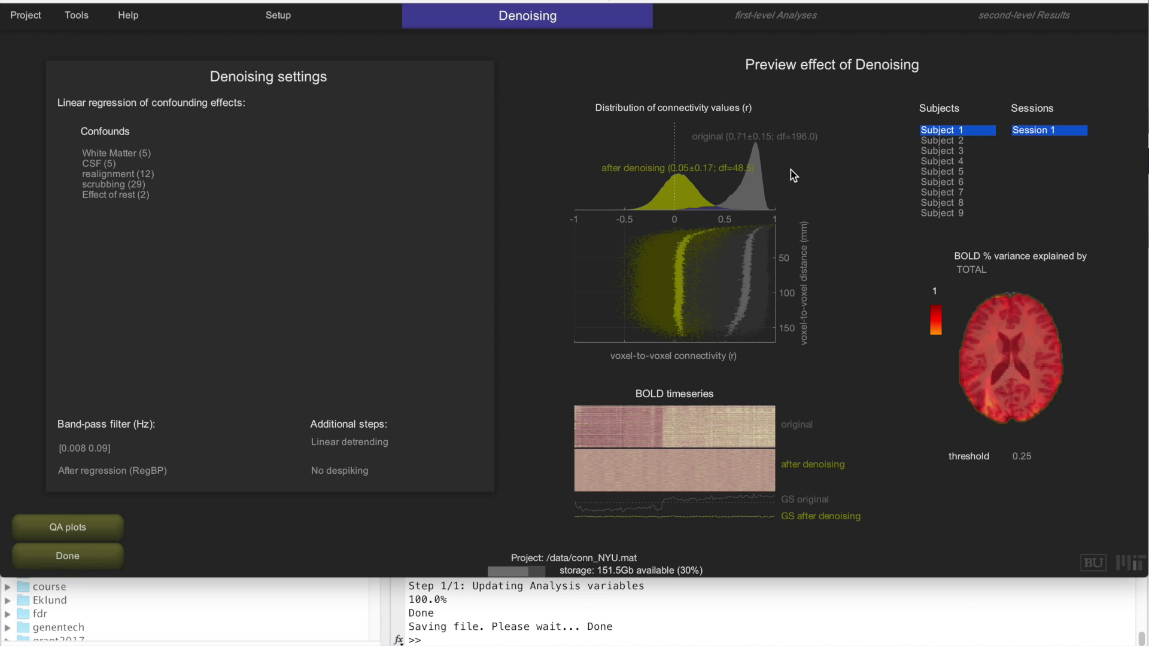
Preview denoising histograms for Subjects 2 through 5, then inspect the White Matter confound details
{"action": "left_click", "coordinate": [938, 141]}
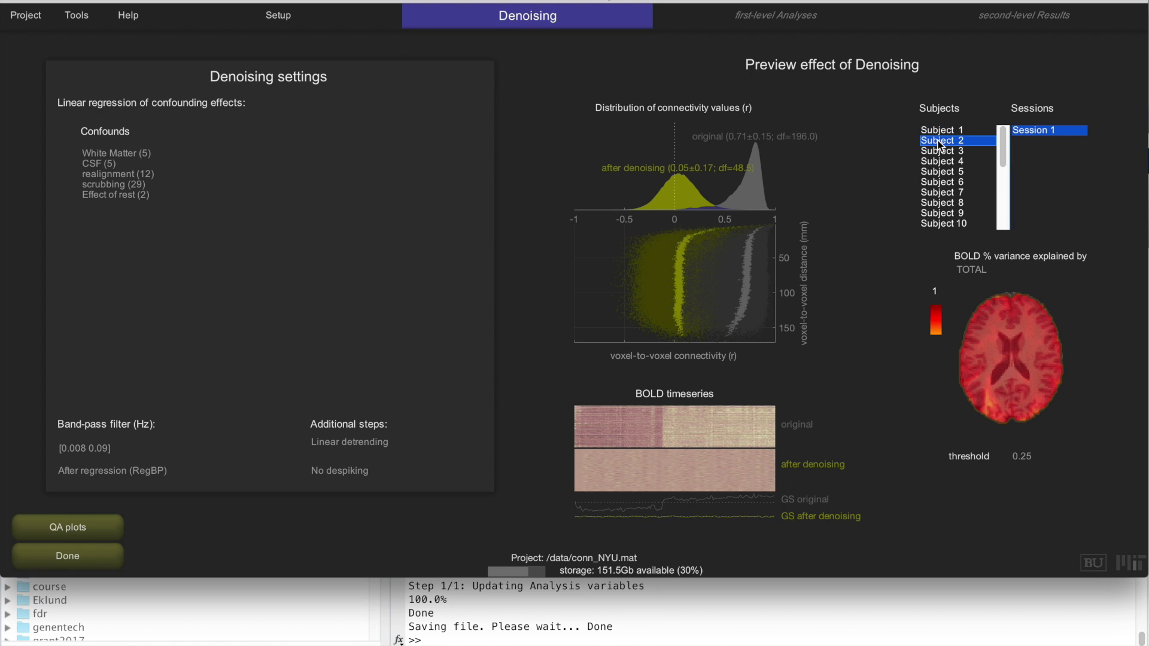
{"action": "key", "text": "Down"}
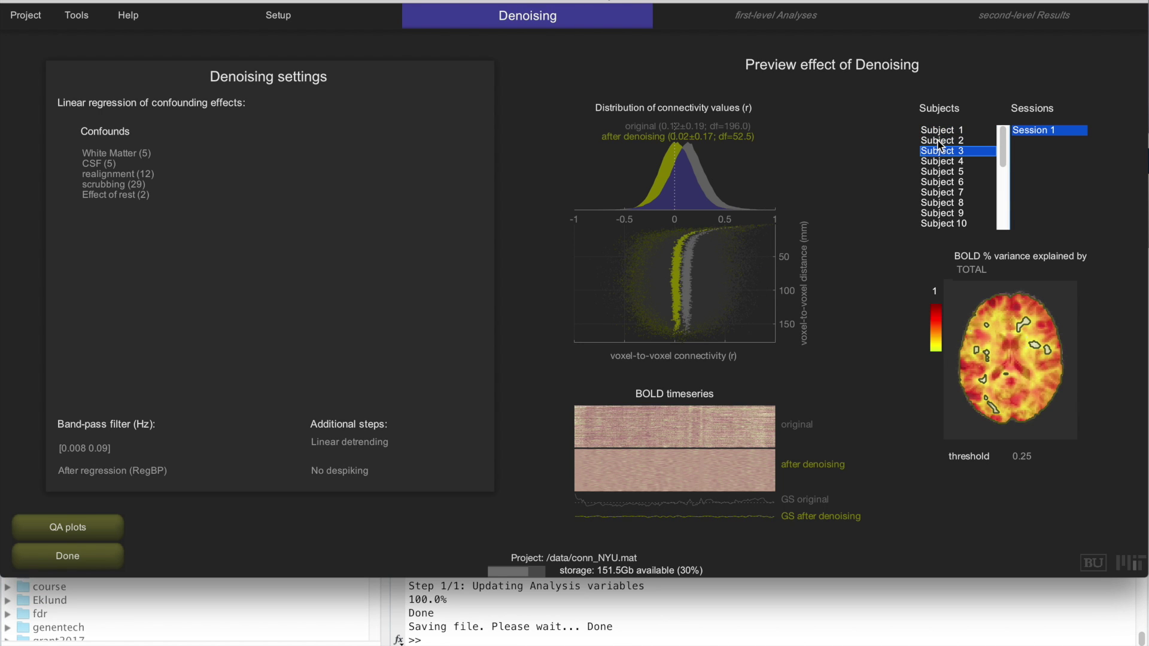
{"action": "left_click", "coordinate": [938, 161]}
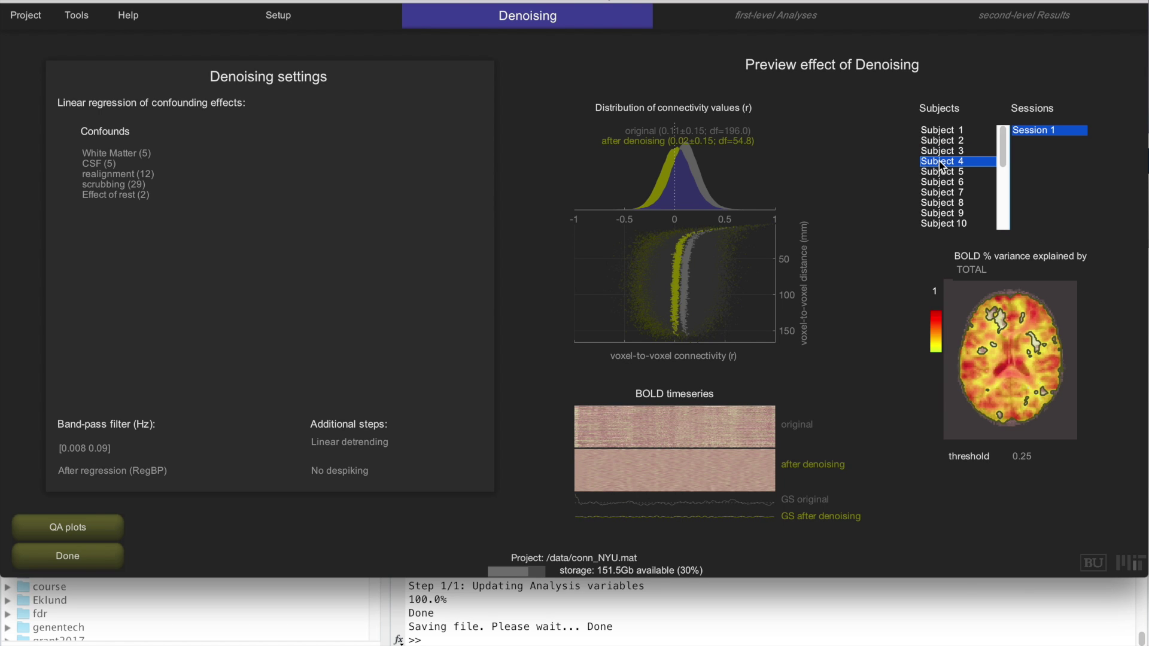
{"action": "key", "text": "Up"}
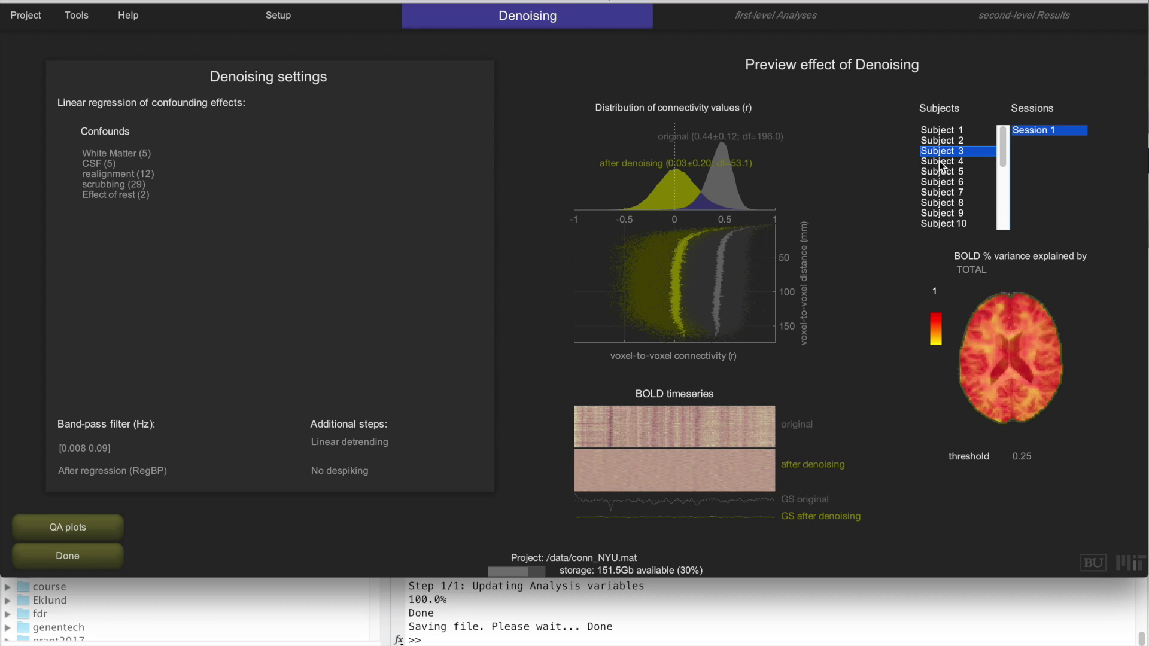
{"action": "key", "text": "Down"}
{"action": "key", "text": "Down"}
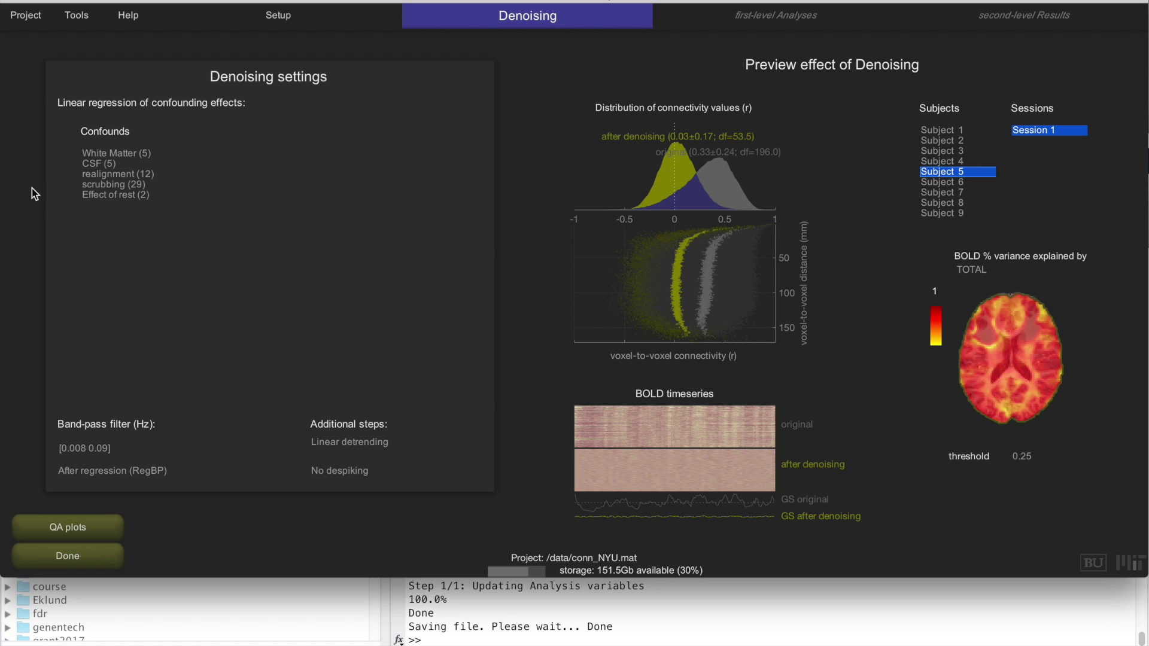
{"action": "left_click", "coordinate": [103, 155]}
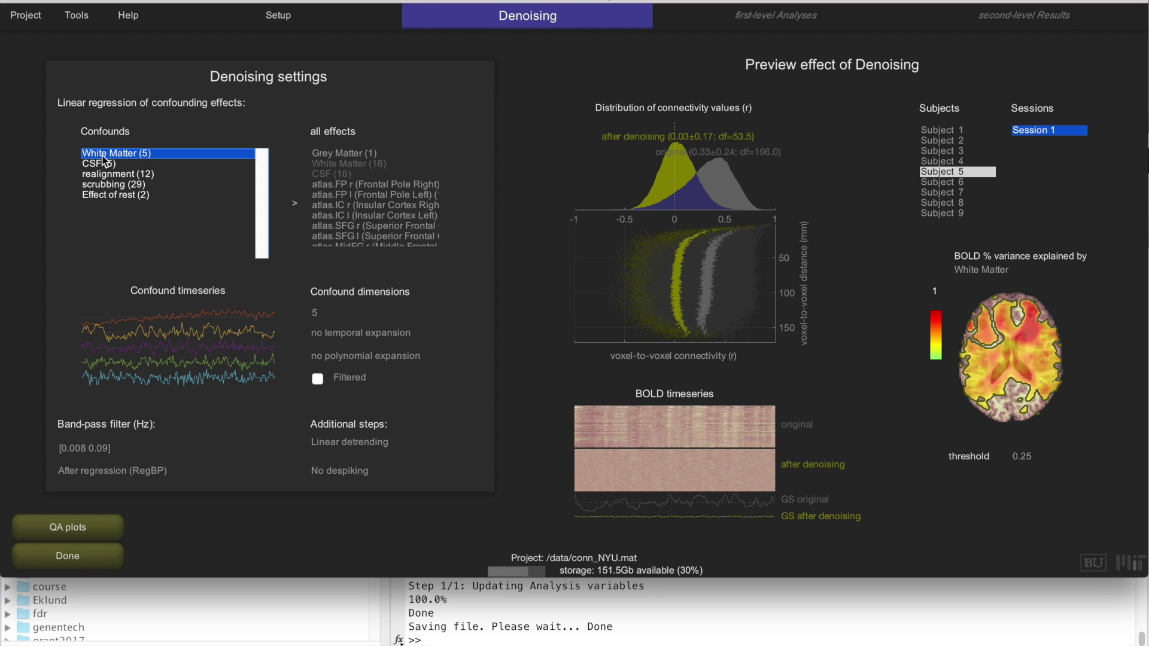
Inspect the CSF, White Matter and realignment confound details in the Confounds list
{"action": "left_click", "coordinate": [103, 159]}
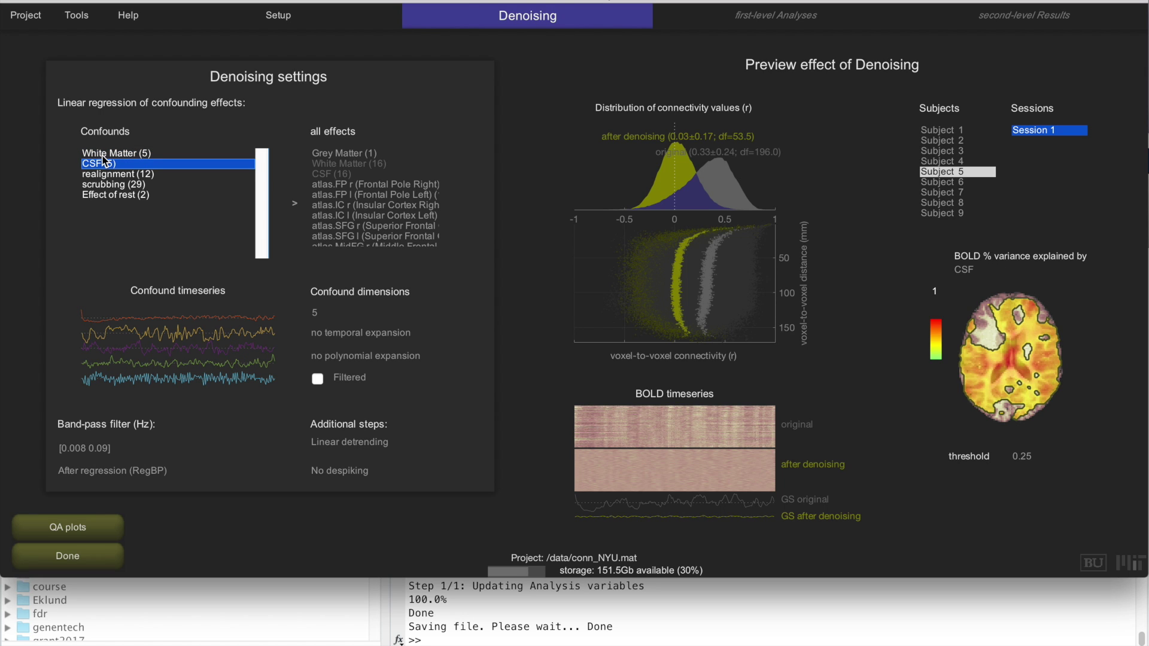
{"action": "key", "text": "Up"}
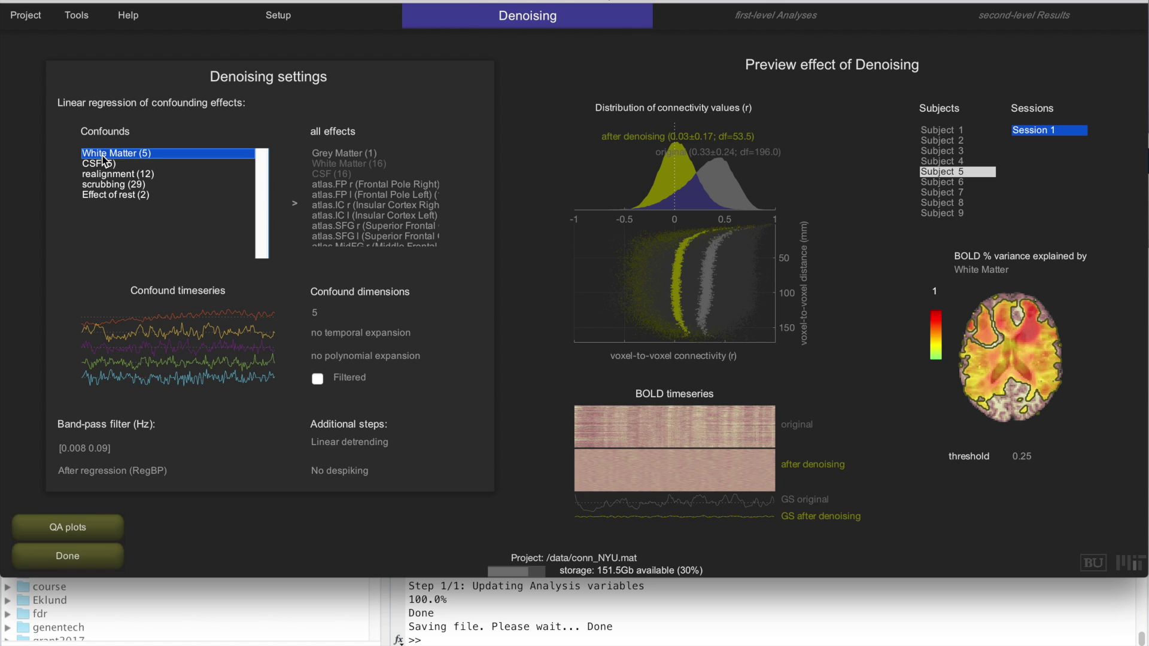
{"action": "key", "text": "Down"}
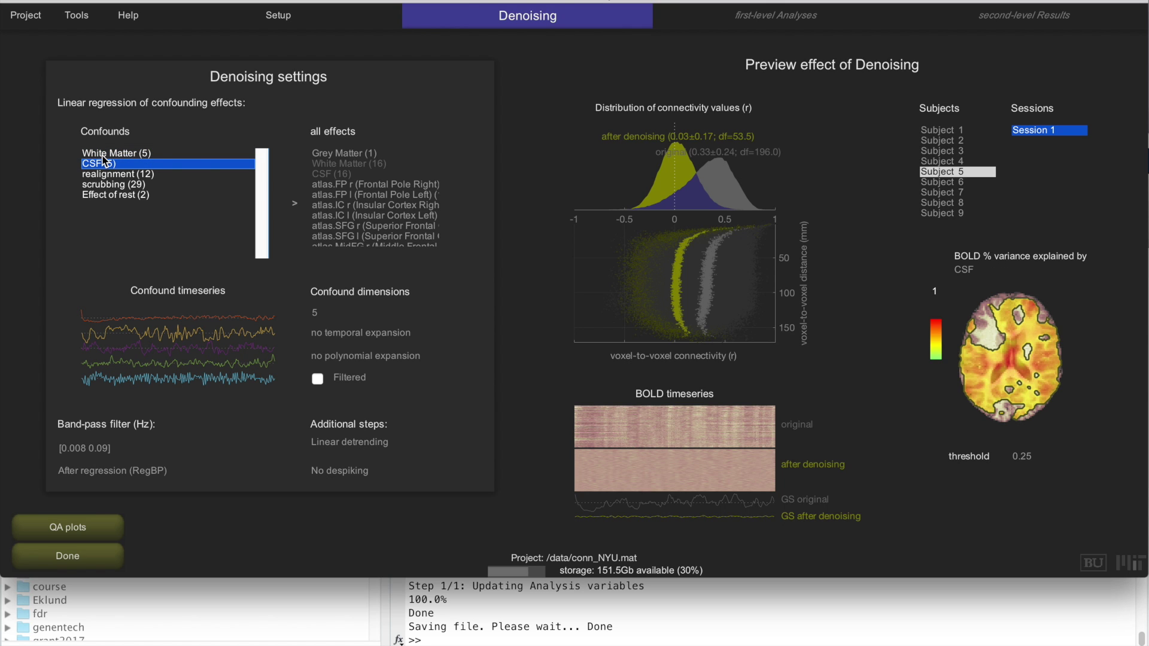
{"action": "key", "text": "Down"}
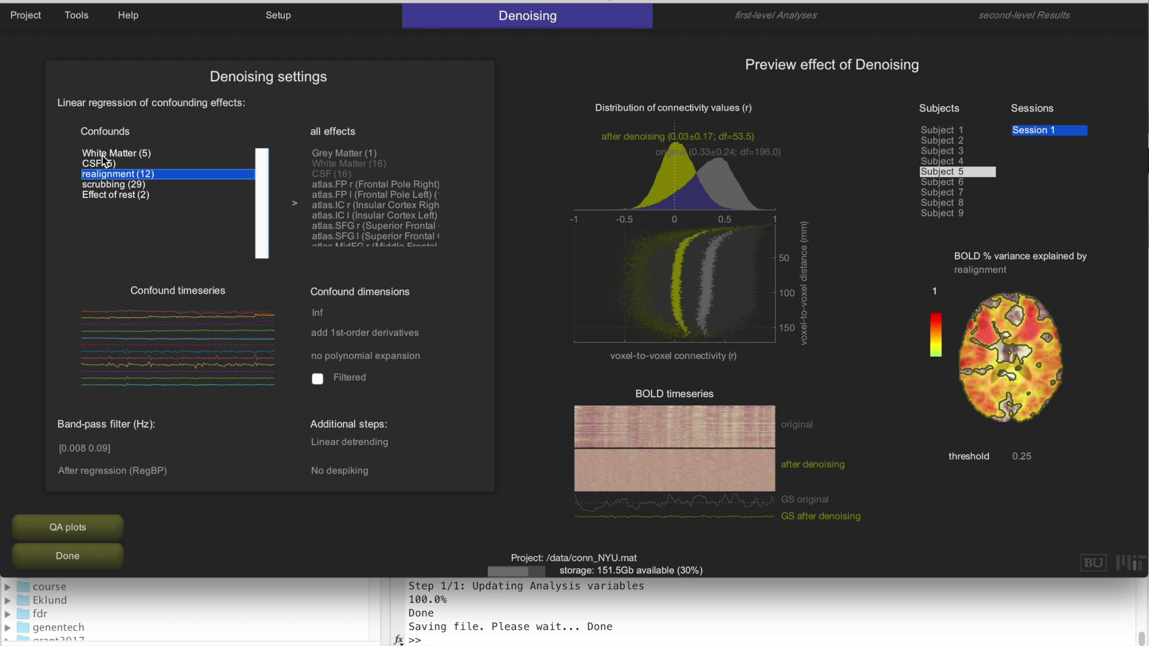
Display the scrubbing confound's timeseries, then preview denoising for Subject 1
{"action": "mouse_move", "coordinate": [171, 357]}
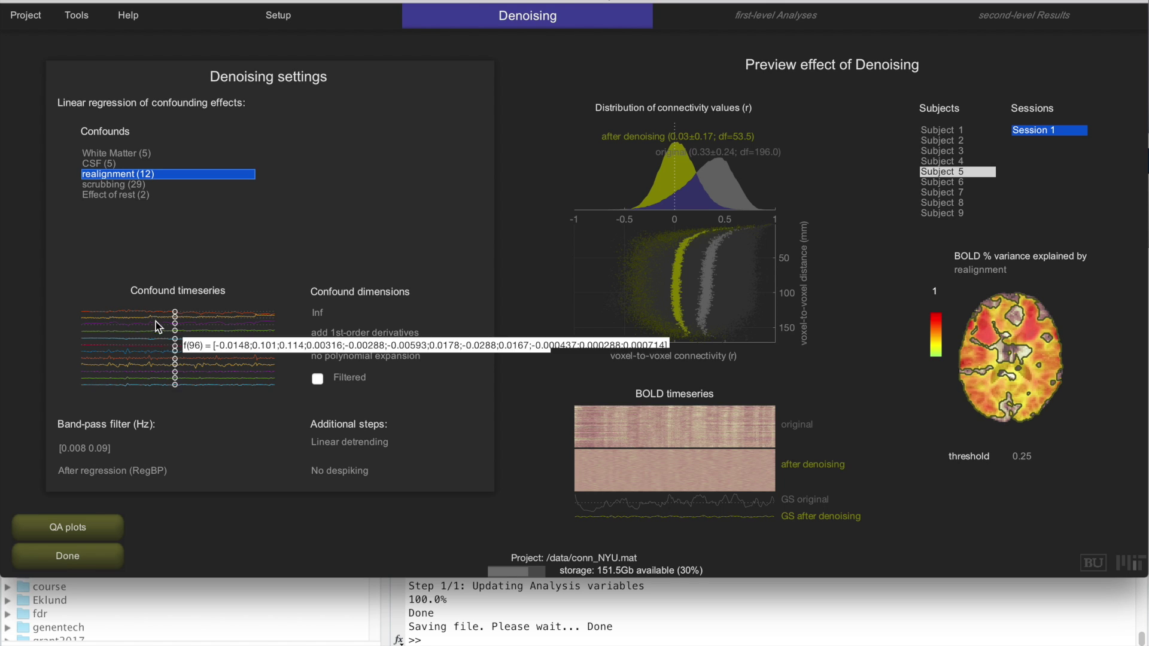
{"action": "left_click", "coordinate": [112, 185]}
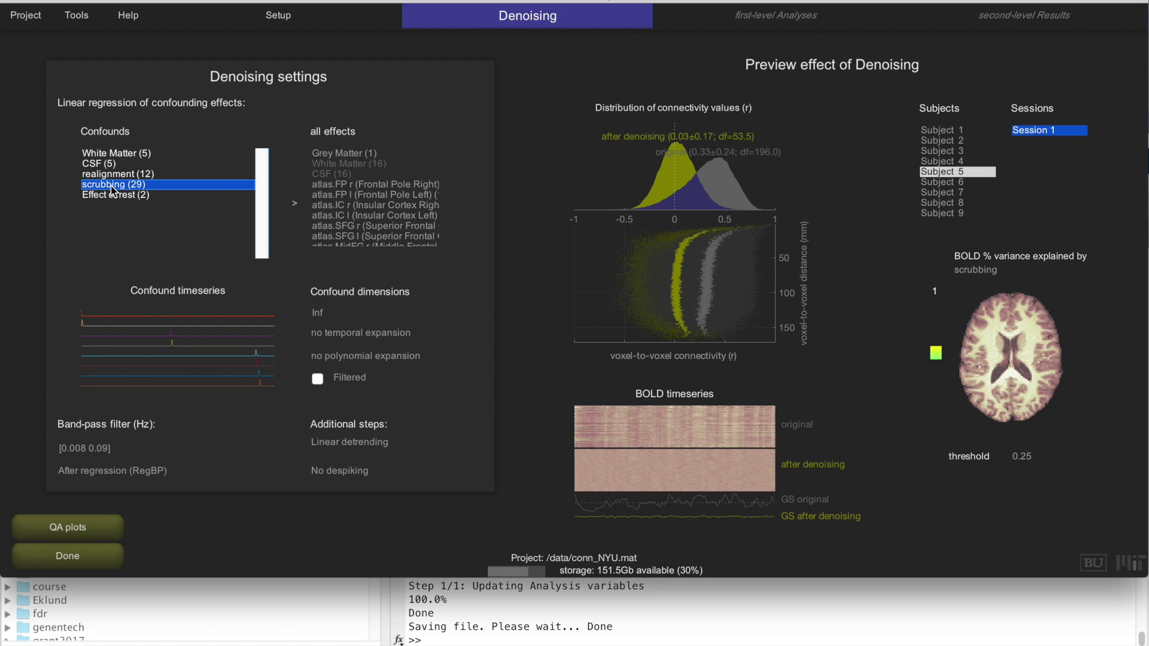
{"action": "mouse_move", "coordinate": [159, 341]}
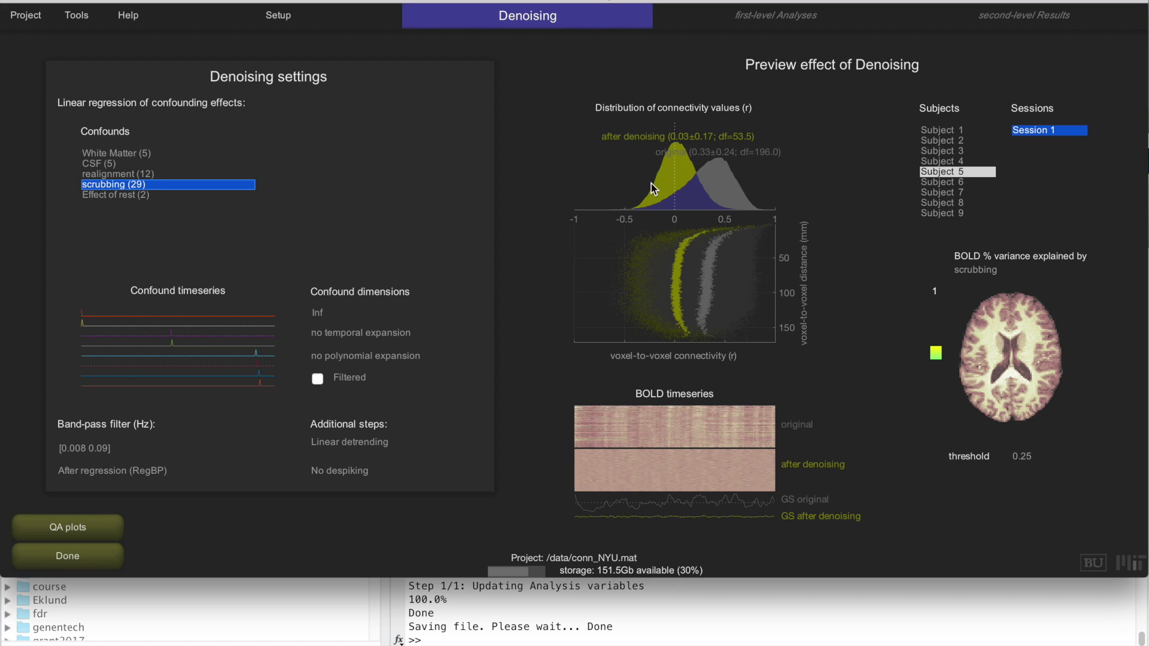
{"action": "left_click", "coordinate": [947, 133]}
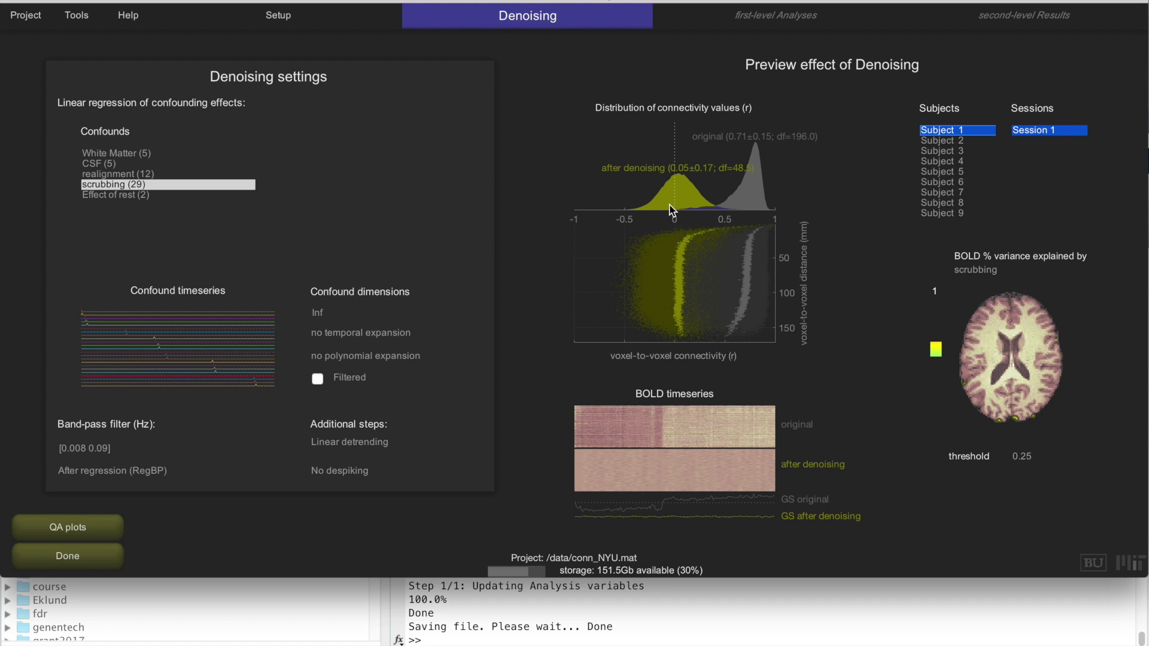
Step through the denoising previews for Subjects 2 to 9, ending back on Subject 8
{"action": "left_click", "coordinate": [937, 141]}
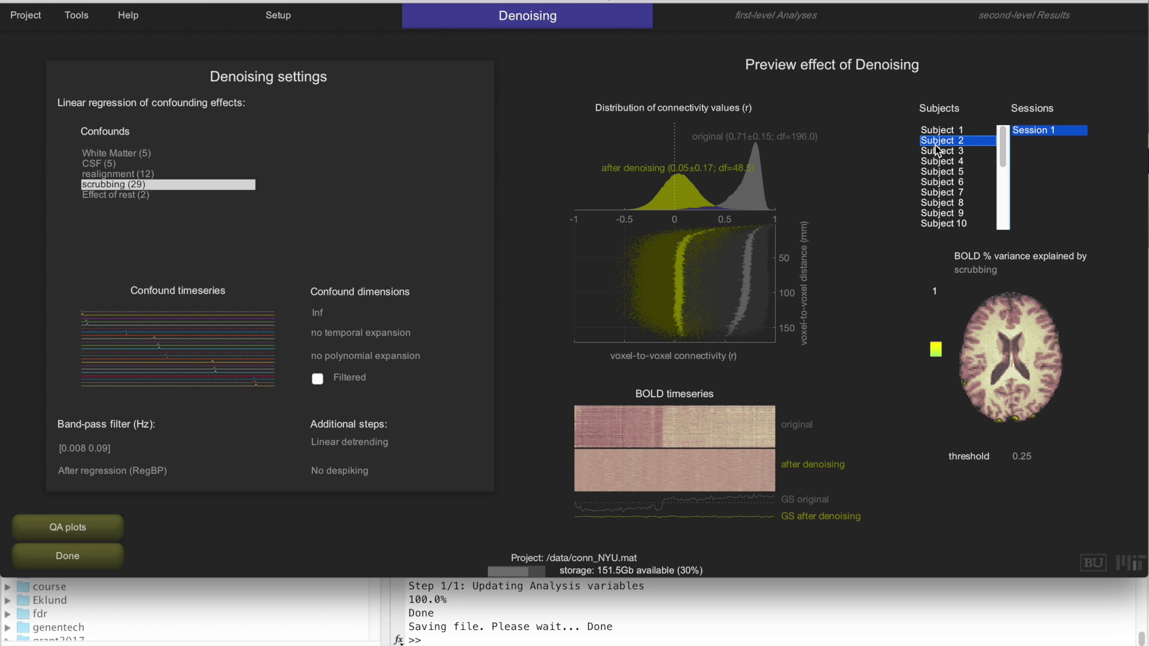
{"action": "left_click", "coordinate": [937, 150]}
{"action": "key", "text": "Down"}
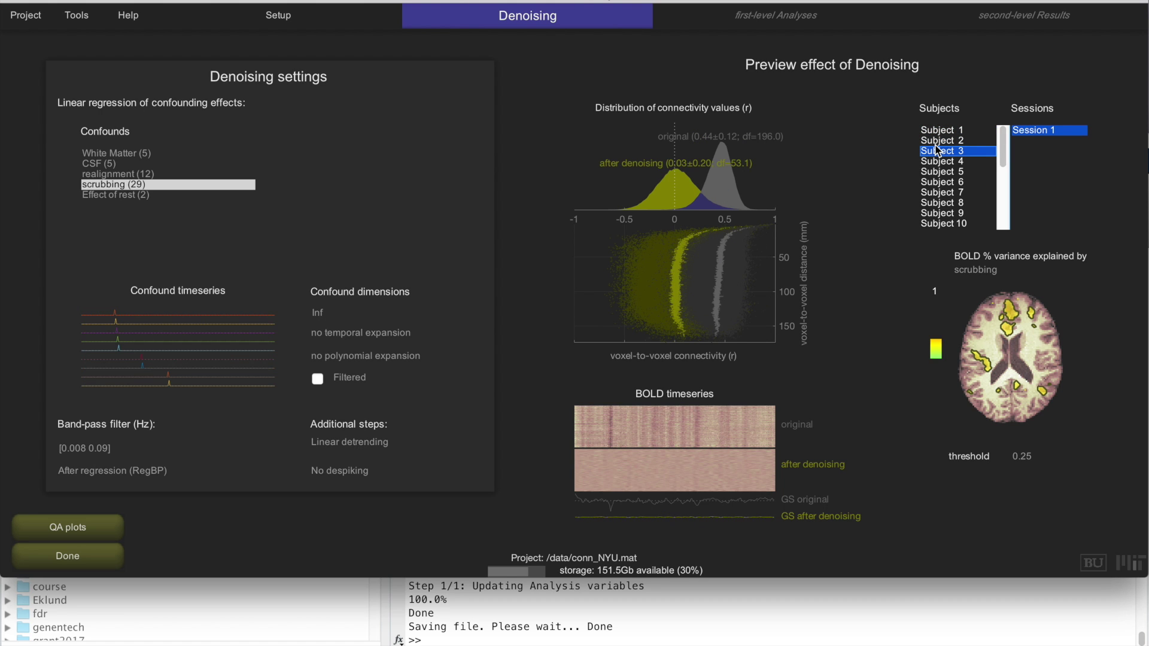
{"action": "key", "text": "Down"}
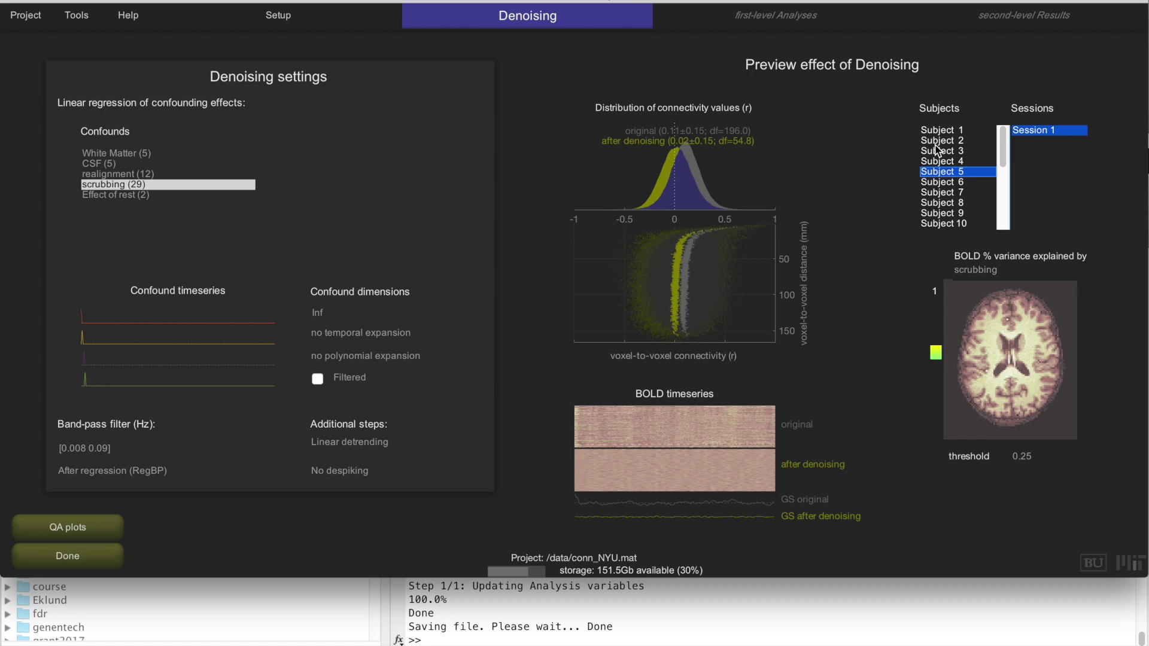
{"action": "key", "text": "Down"}
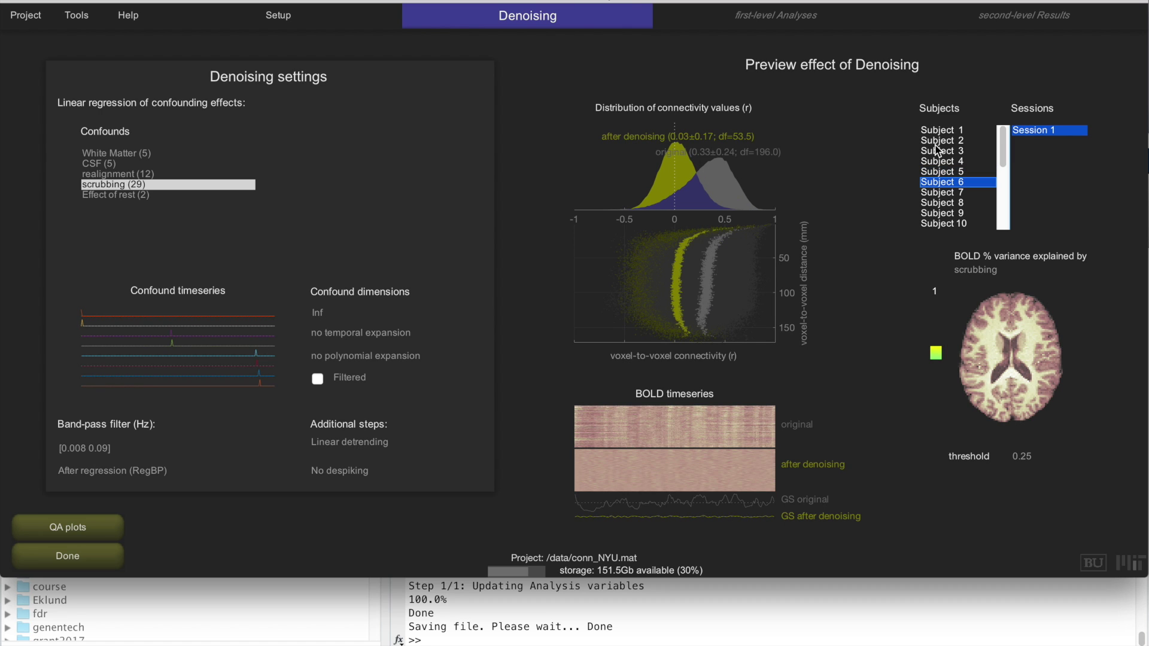
{"action": "key", "text": "Down"}
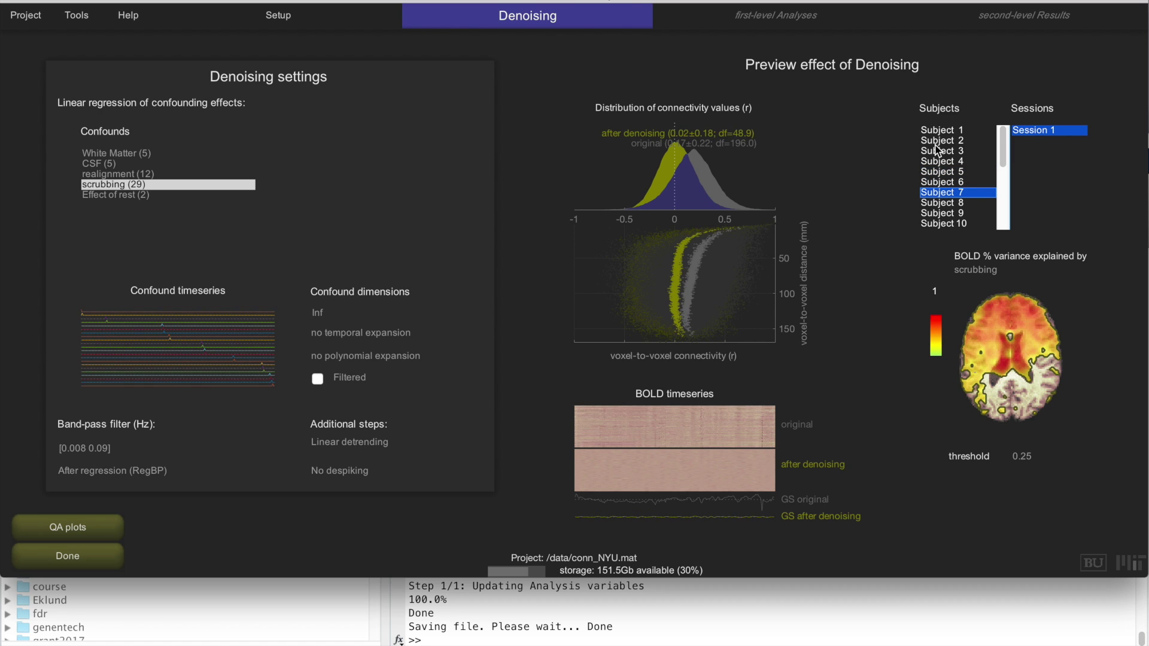
{"action": "key", "text": "Down"}
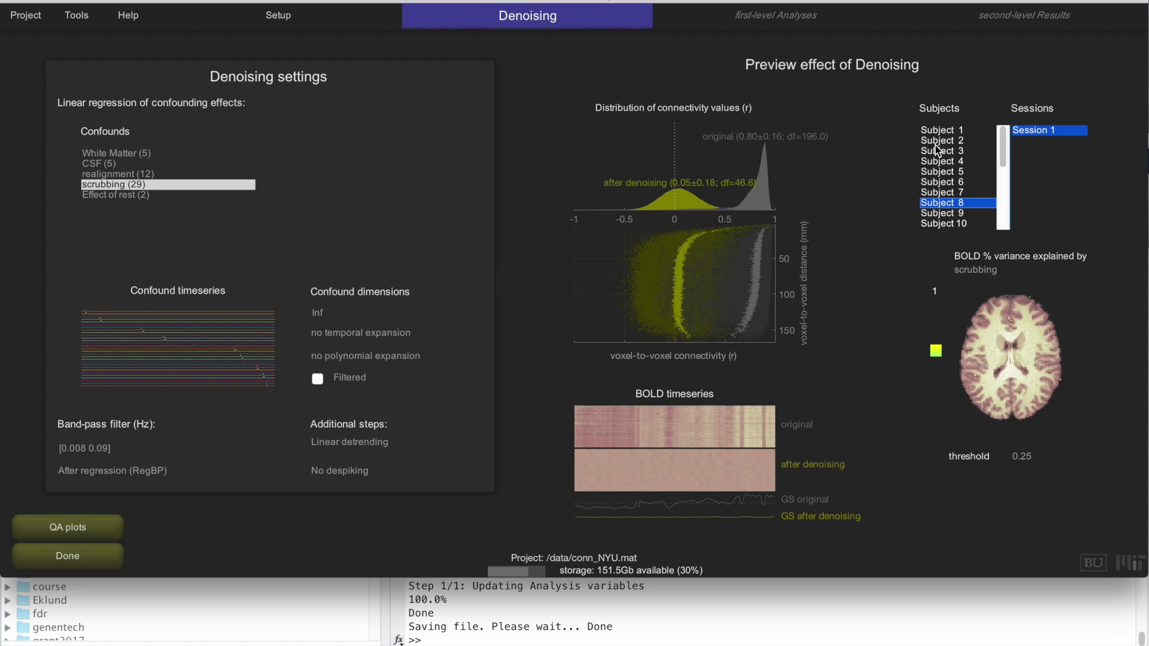
{"action": "key", "text": "Down"}
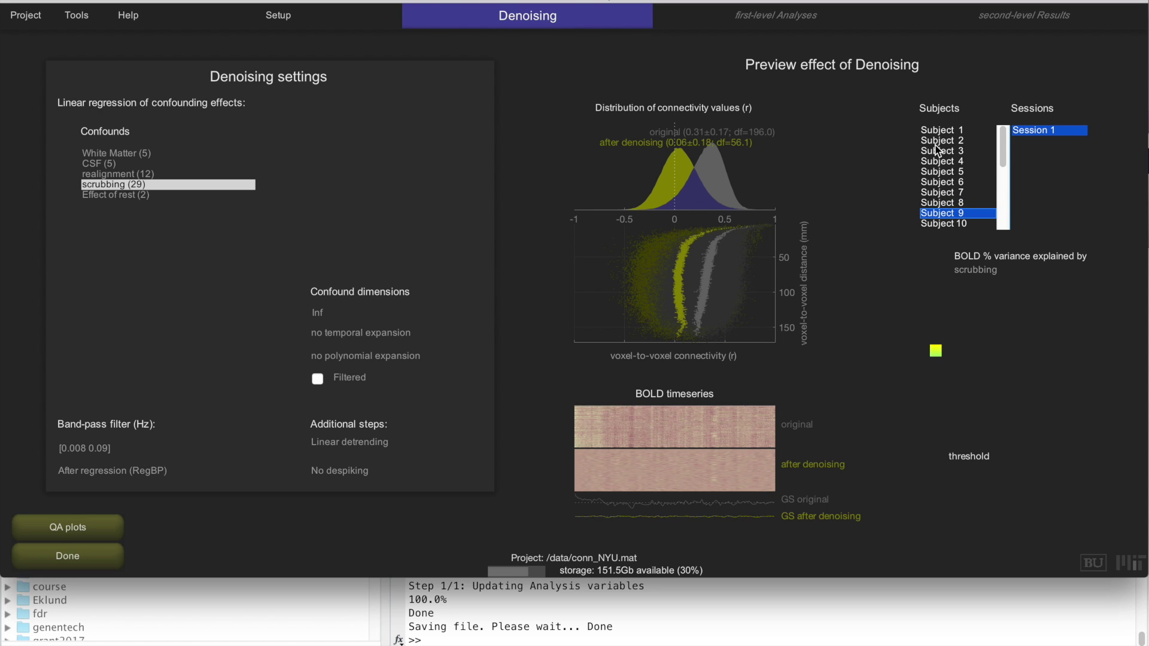
{"action": "key", "text": "Up"}
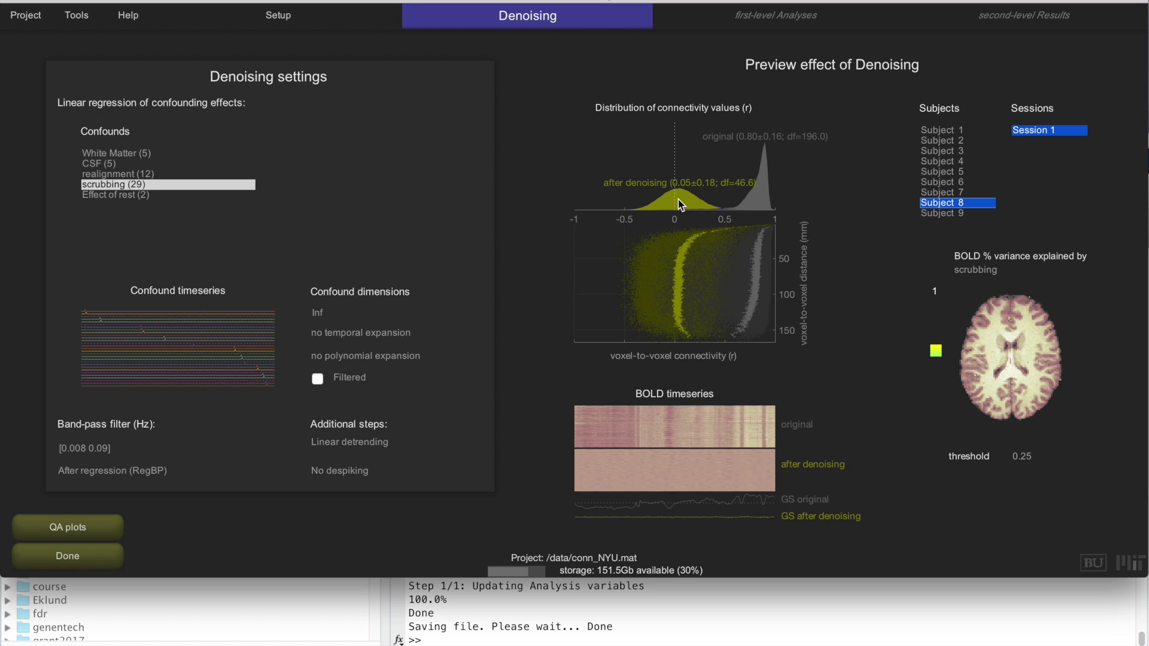
Revisit the denoising preview for Subject 3, then Subject 7
{"action": "mouse_move", "coordinate": [645, 430]}
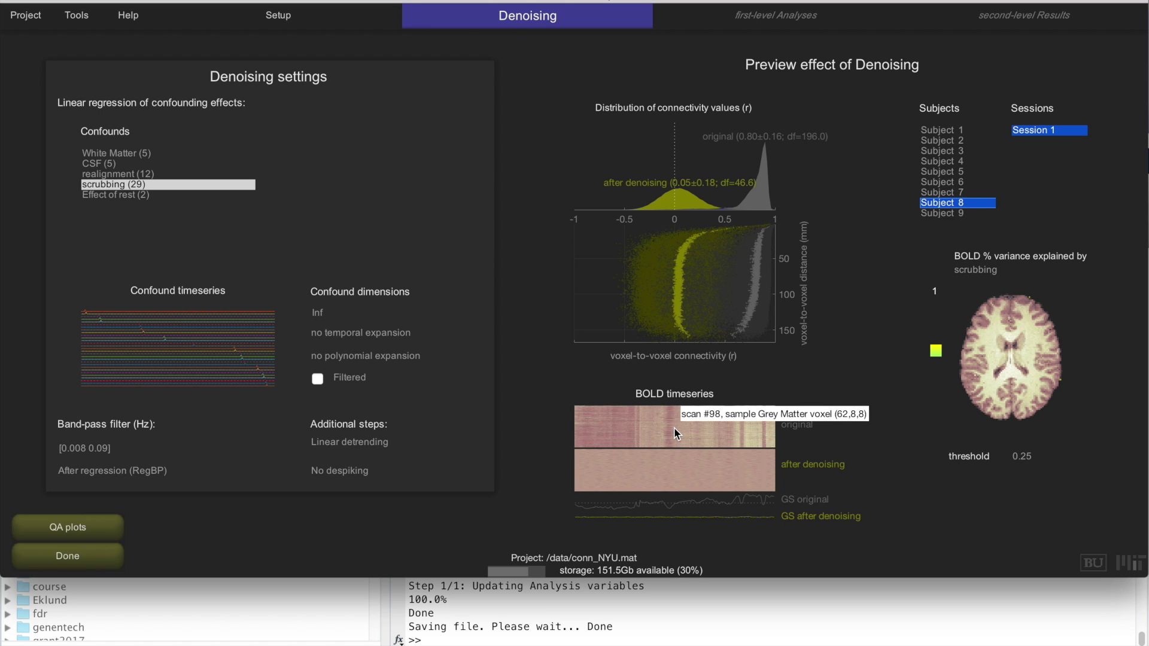
{"action": "left_click", "coordinate": [942, 151]}
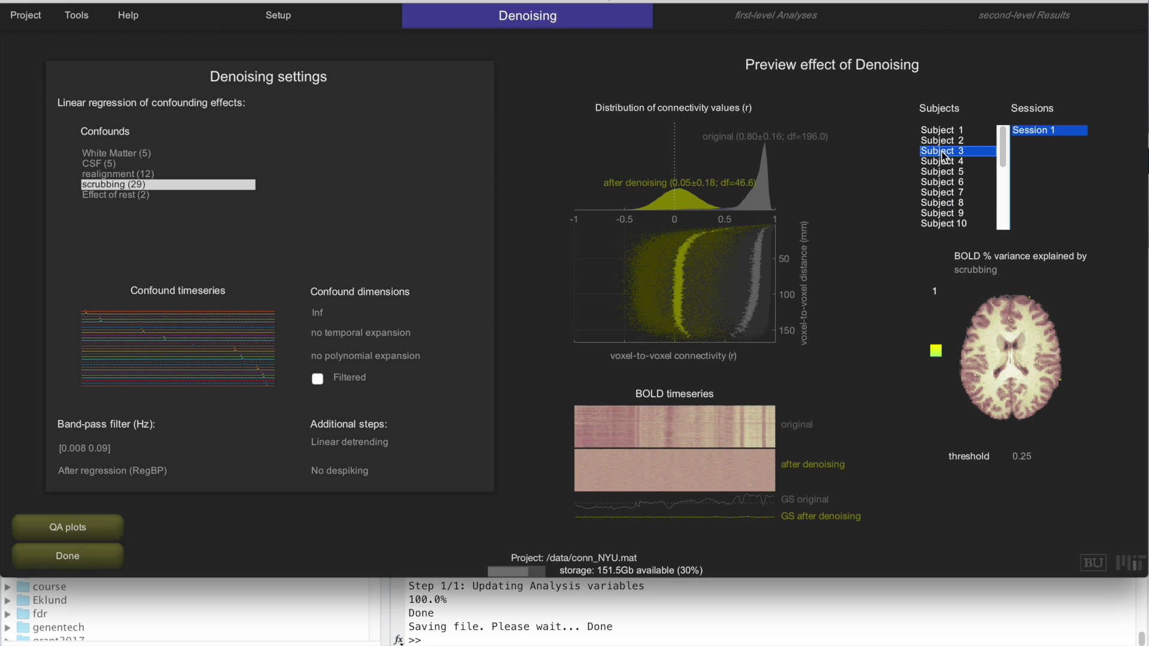
{"action": "left_click", "coordinate": [948, 189]}
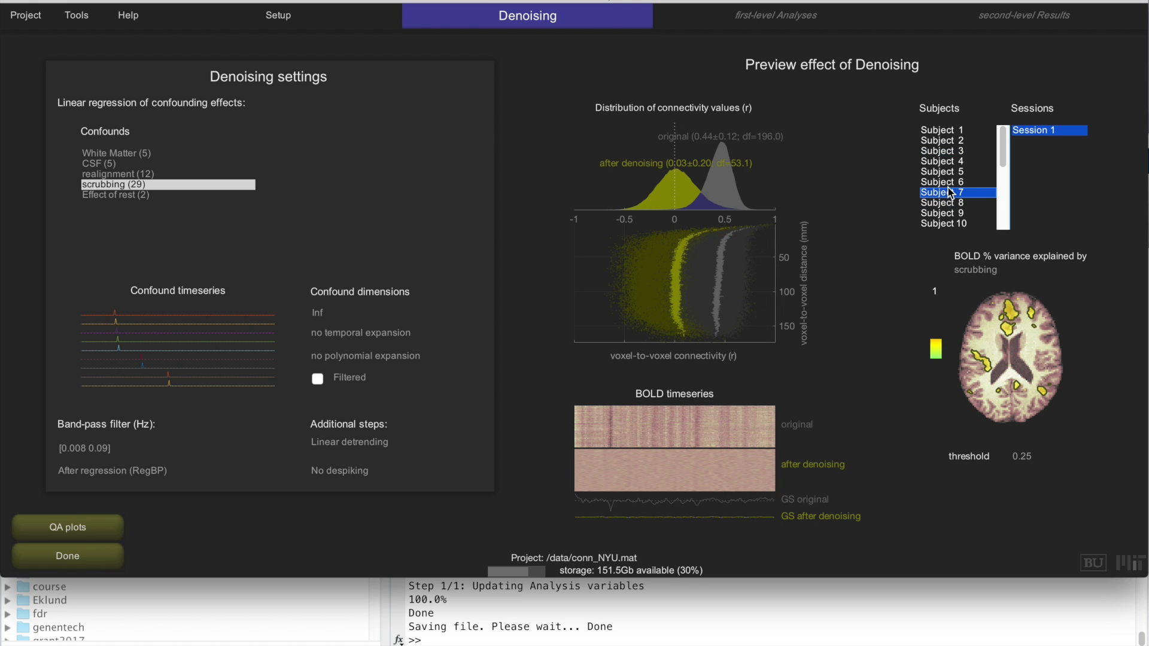
Regenerate the before/after denoising QA histograms, overwriting the existing plot, then close the QA window
{"action": "left_click", "coordinate": [80, 535]}
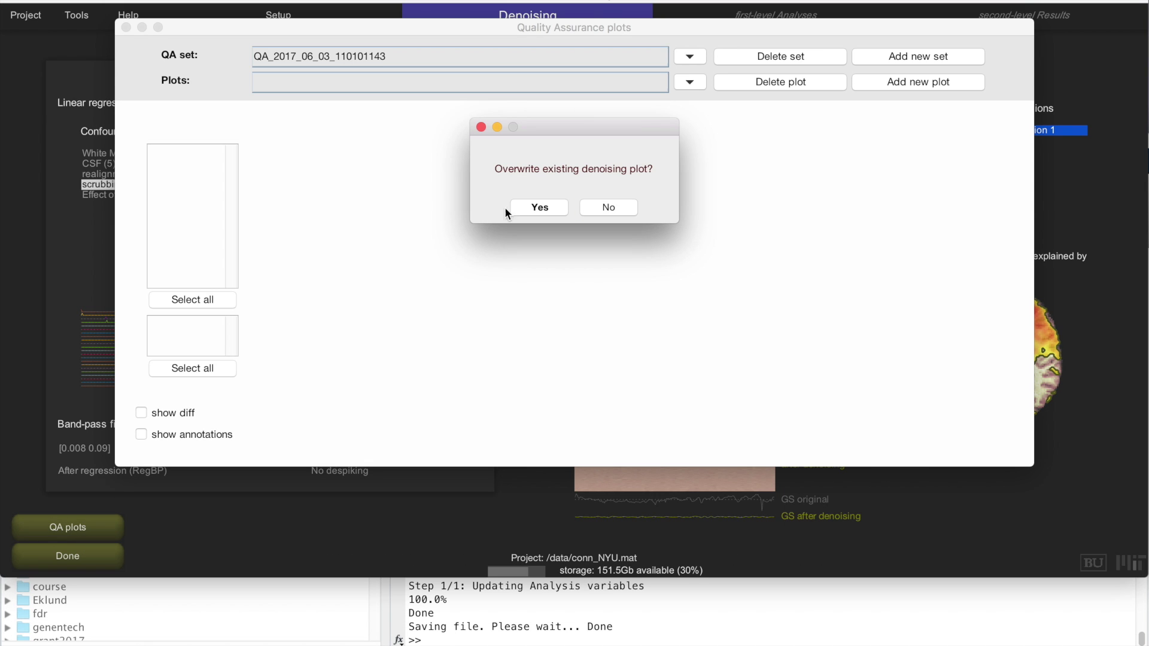
{"action": "left_click", "coordinate": [536, 205]}
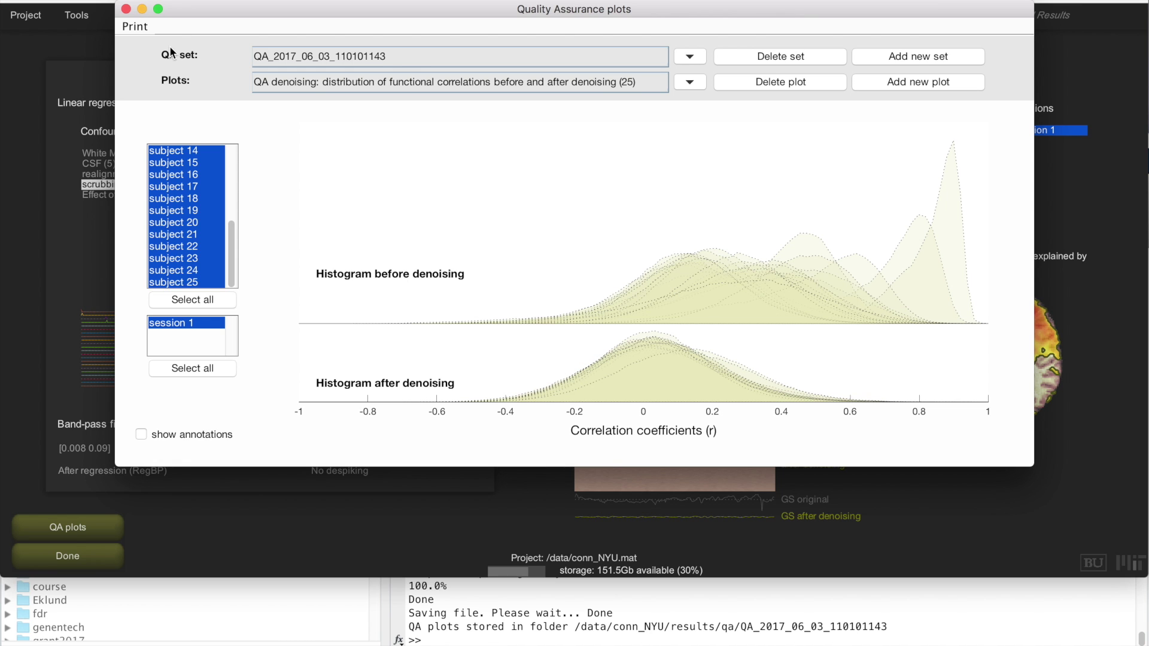
{"action": "left_click", "coordinate": [126, 9]}
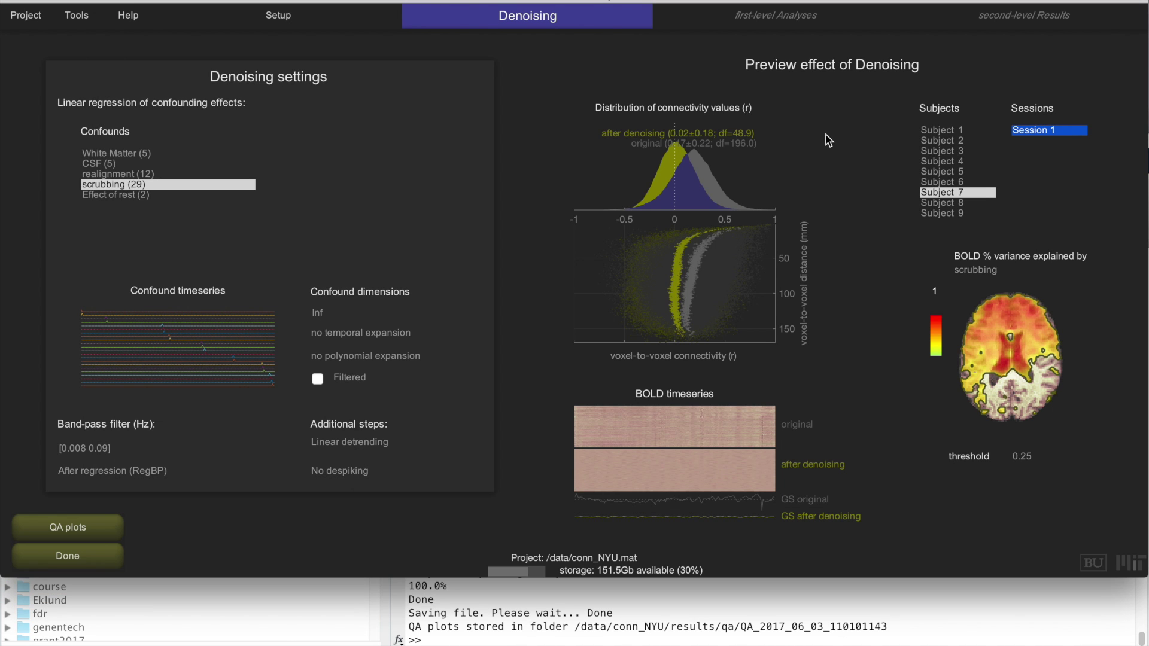
Preview Subject 24's denoising and show its White Matter confound with 5 dimensions
{"action": "scroll", "coordinate": [958, 207], "scroll_direction": "down", "scroll_amount": 5}
{"action": "left_click", "coordinate": [946, 215]}
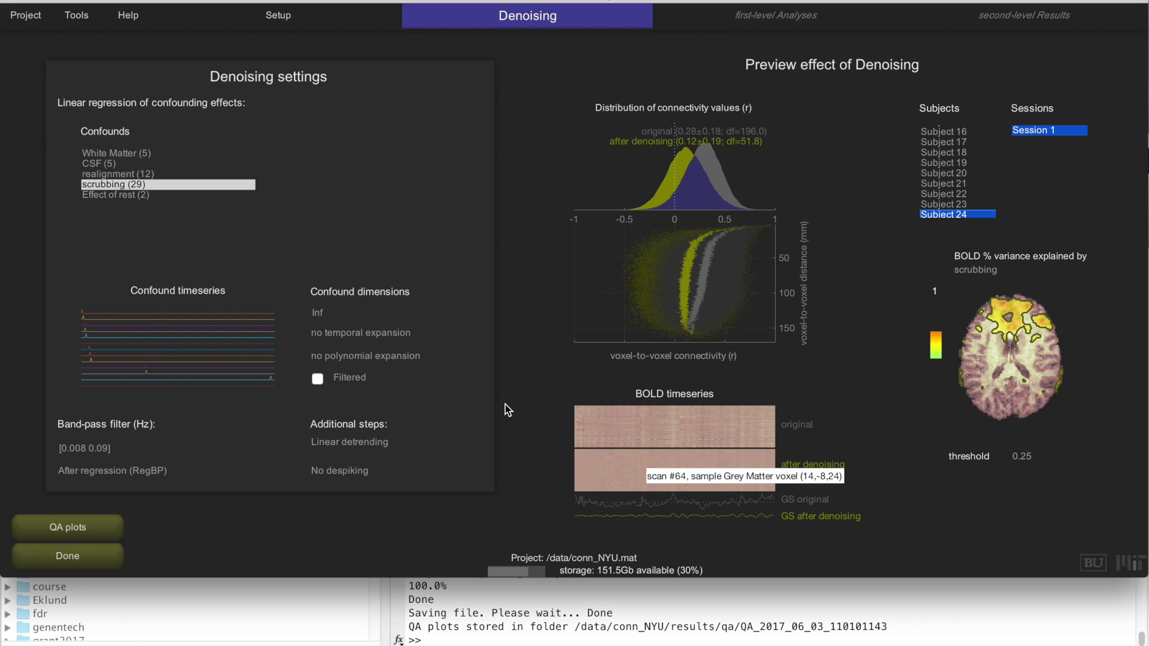
{"action": "left_click", "coordinate": [103, 154]}
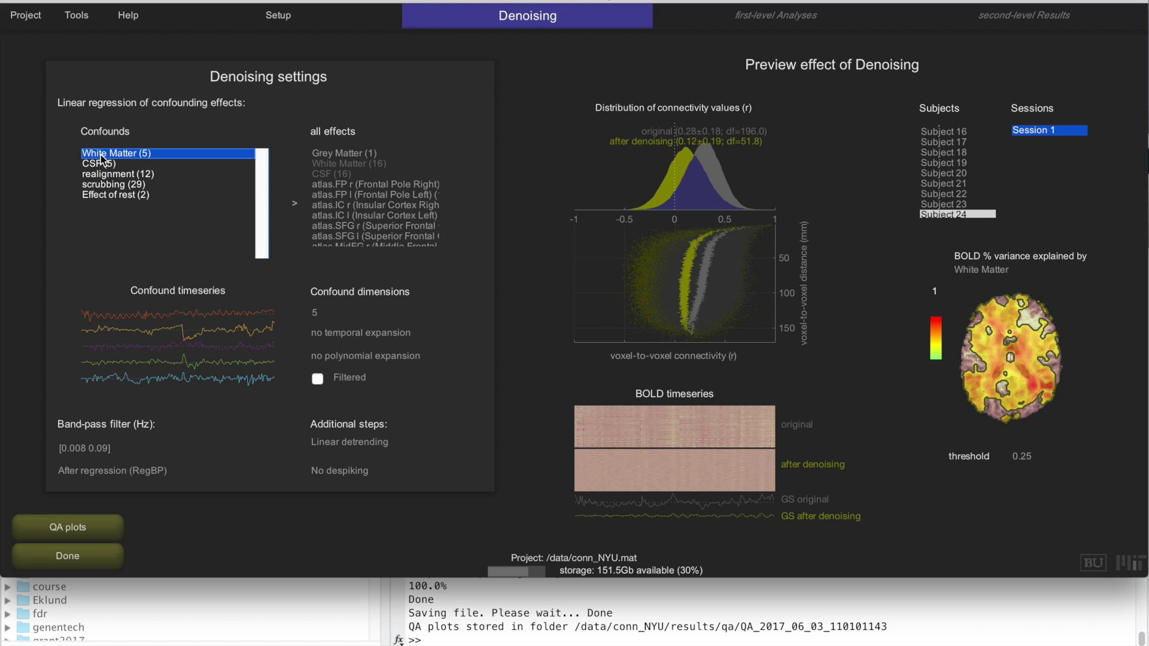
Change the White Matter confound dimensions from 5 to 10
{"action": "left_click", "coordinate": [334, 311]}
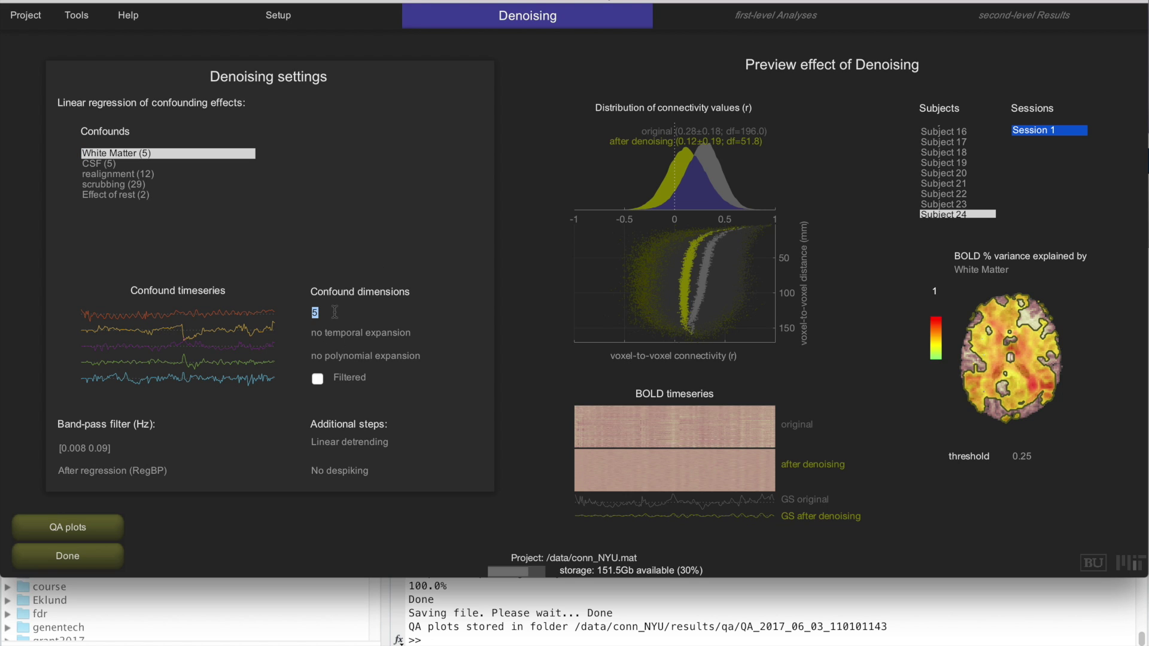
{"action": "type", "text": "10"}
{"action": "key", "text": "Return"}
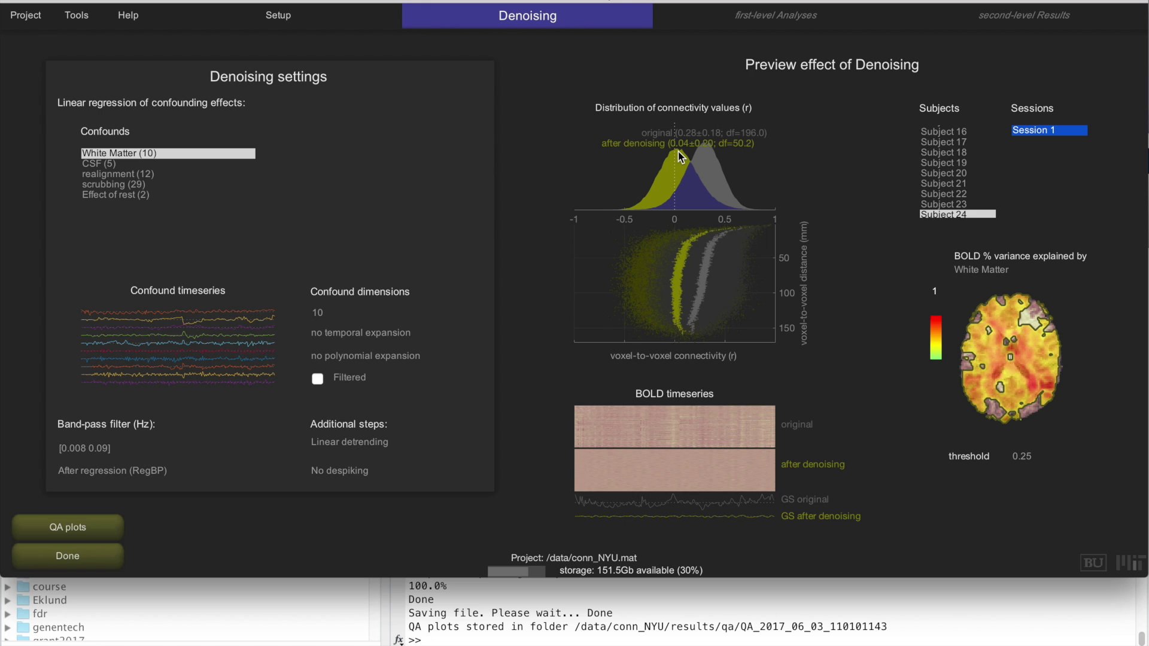
Recreate the denoising QA histograms with 10 White Matter dimensions, overwriting the old plot
{"action": "left_click", "coordinate": [70, 528]}
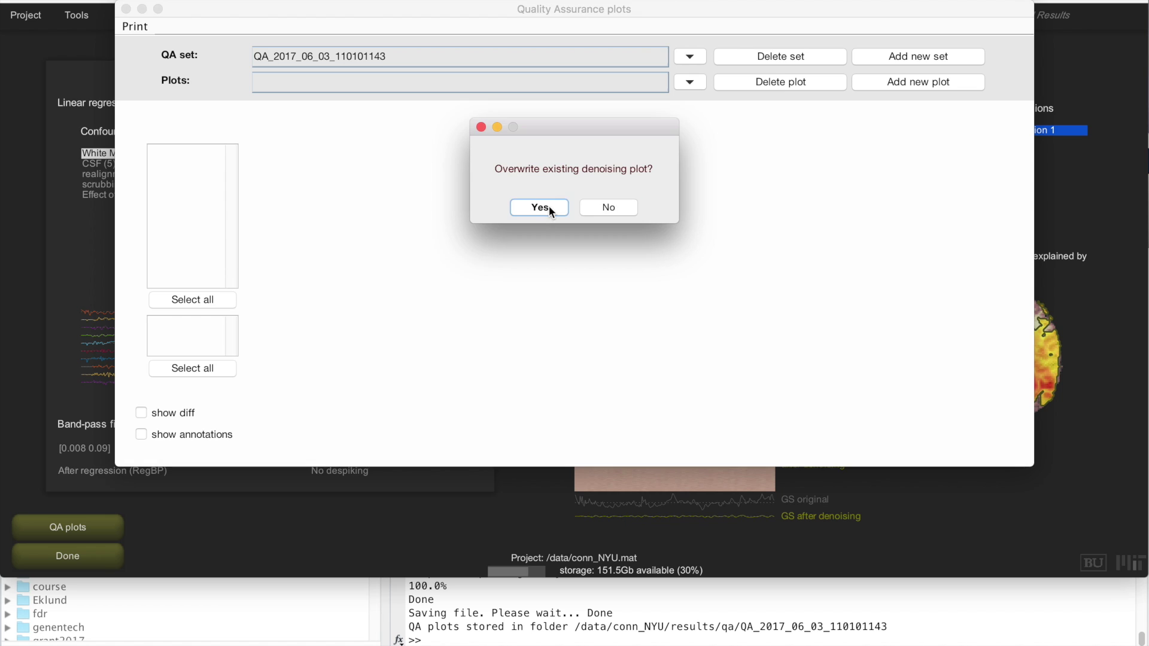
{"action": "left_click", "coordinate": [548, 207]}
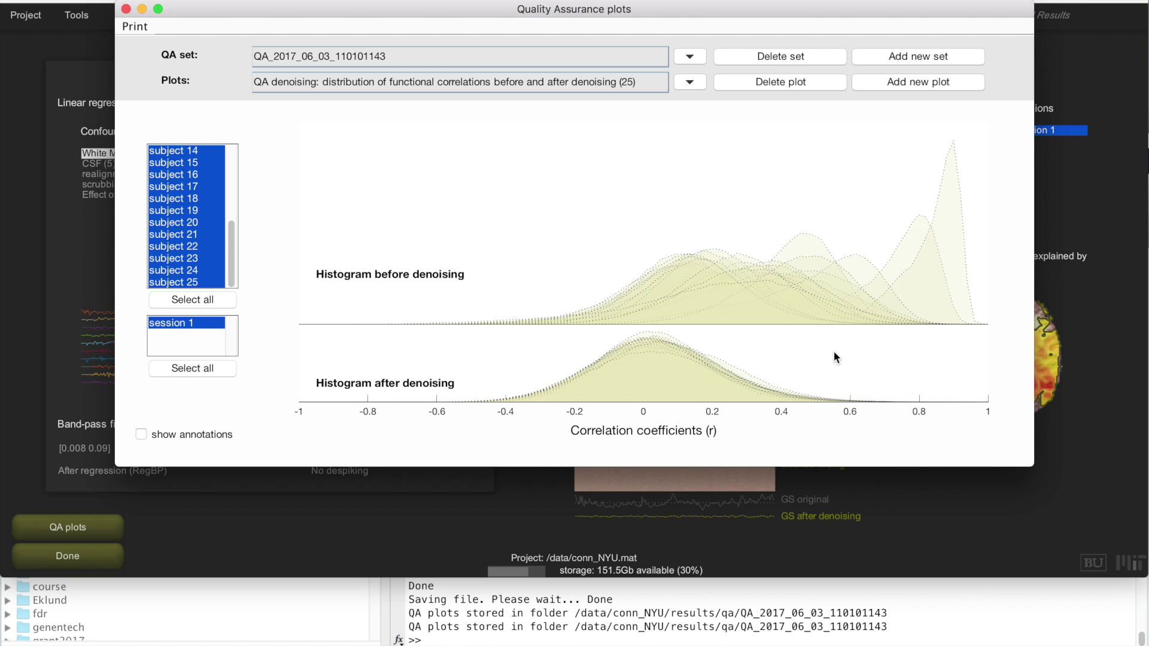
{"action": "left_click", "coordinate": [126, 8]}
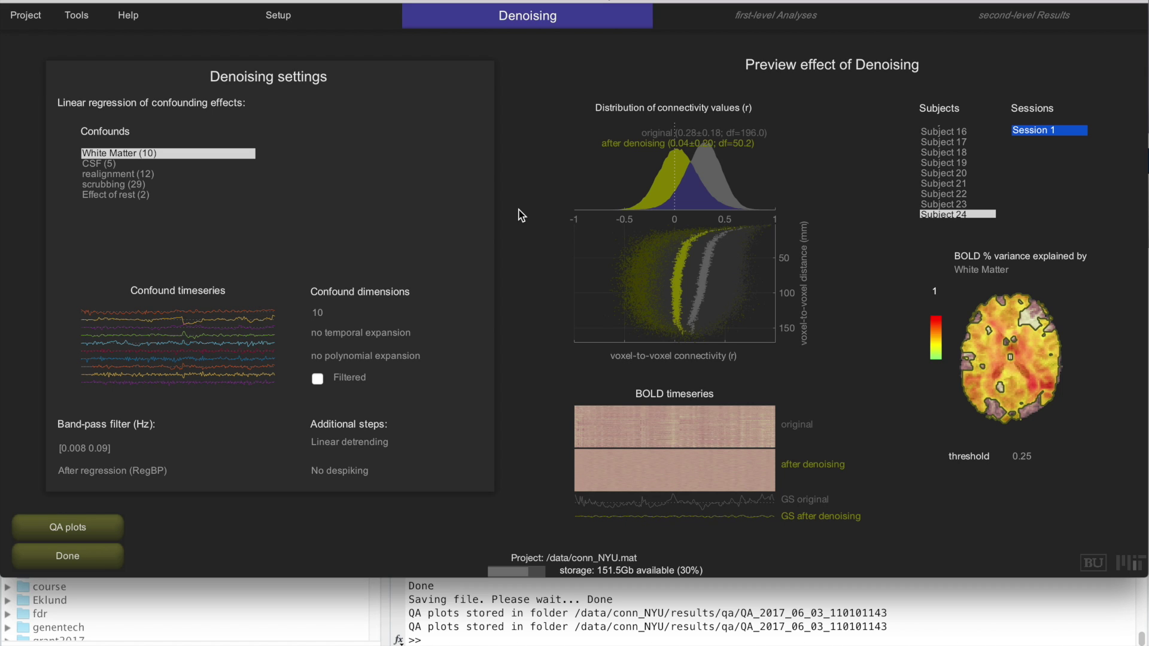
Select the band-pass filter's 0.09 upper limit, leaving the range unchanged for now
{"action": "left_click", "coordinate": [102, 449]}
{"action": "double_click", "coordinate": [100, 449]}
{"action": "left_click", "coordinate": [102, 449]}
{"action": "key", "text": "Return"}
Set the band-pass filter range to [0.01 Inf]
{"action": "triple_click", "coordinate": [98, 449]}
{"action": "double_click", "coordinate": [98, 448]}
{"action": "type", "text": "in"}
{"action": "type", "text": "f"}
{"action": "key", "text": "Return"}
{"action": "triple_click", "coordinate": [99, 448]}
{"action": "type", "text": "0.01"}
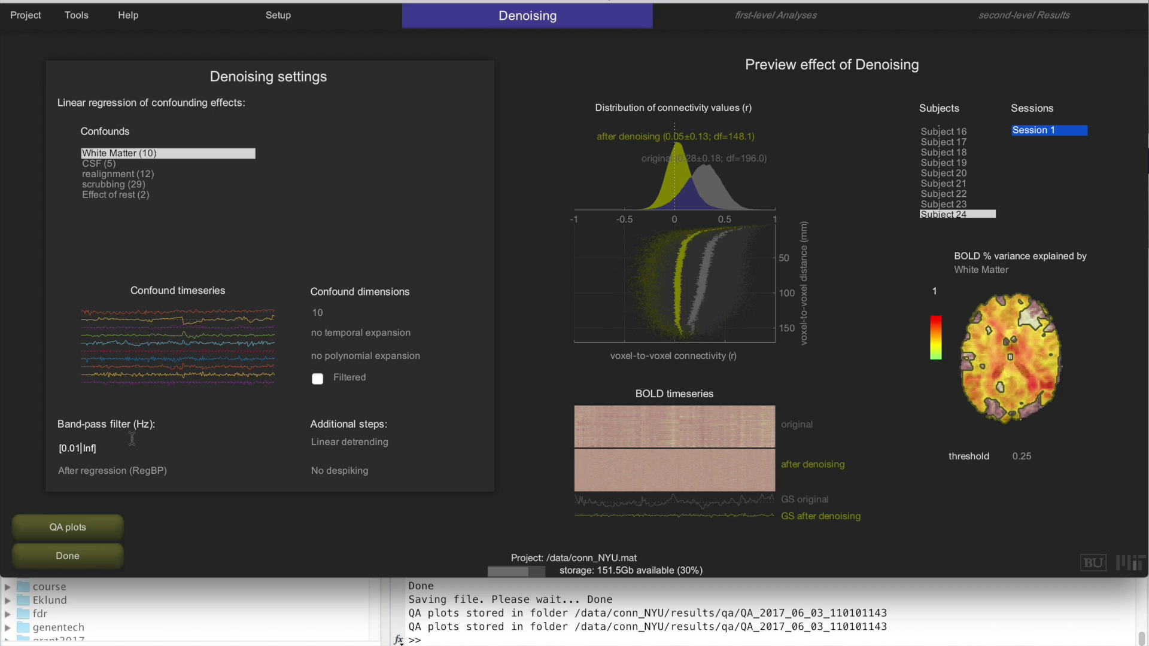
{"action": "left_click", "coordinate": [270, 450]}
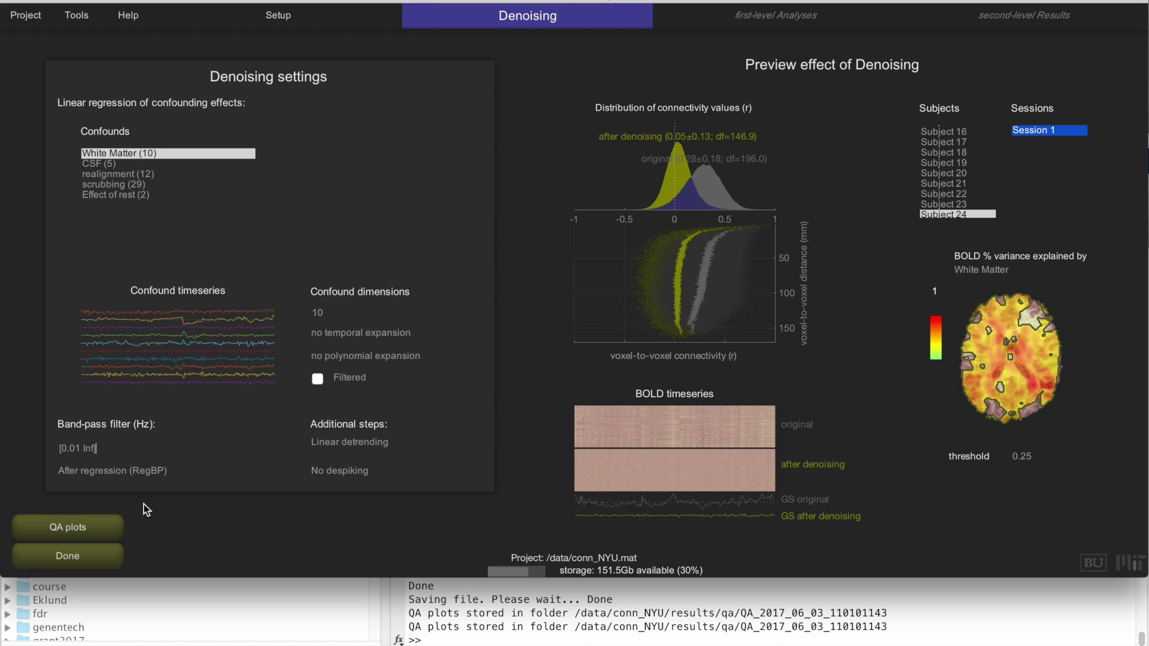
{"action": "mouse_move", "coordinate": [320, 240]}
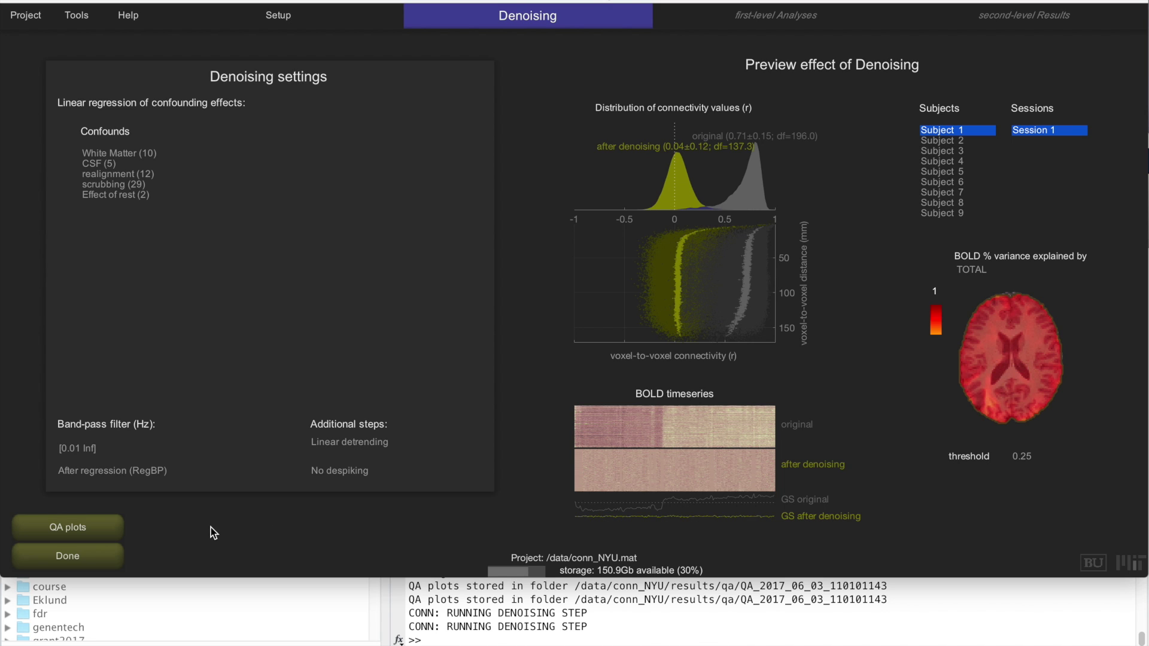
Finish the denoising setup and start running the denoising pipeline
{"action": "left_click", "coordinate": [66, 561]}
{"action": "left_click", "coordinate": [491, 307]}
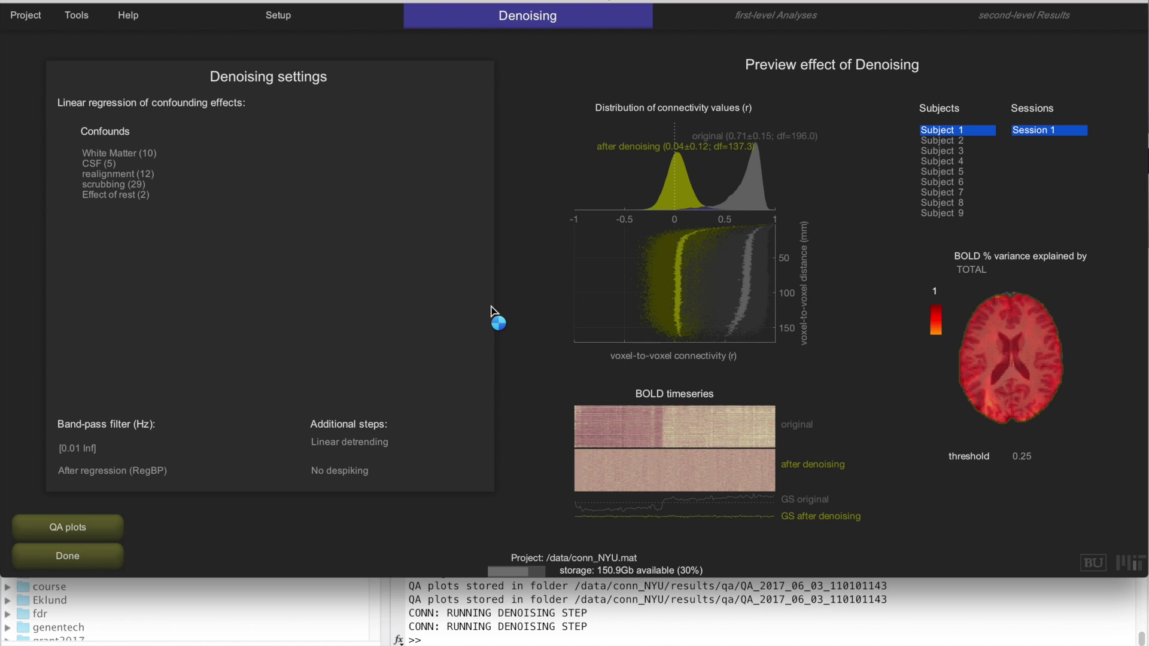